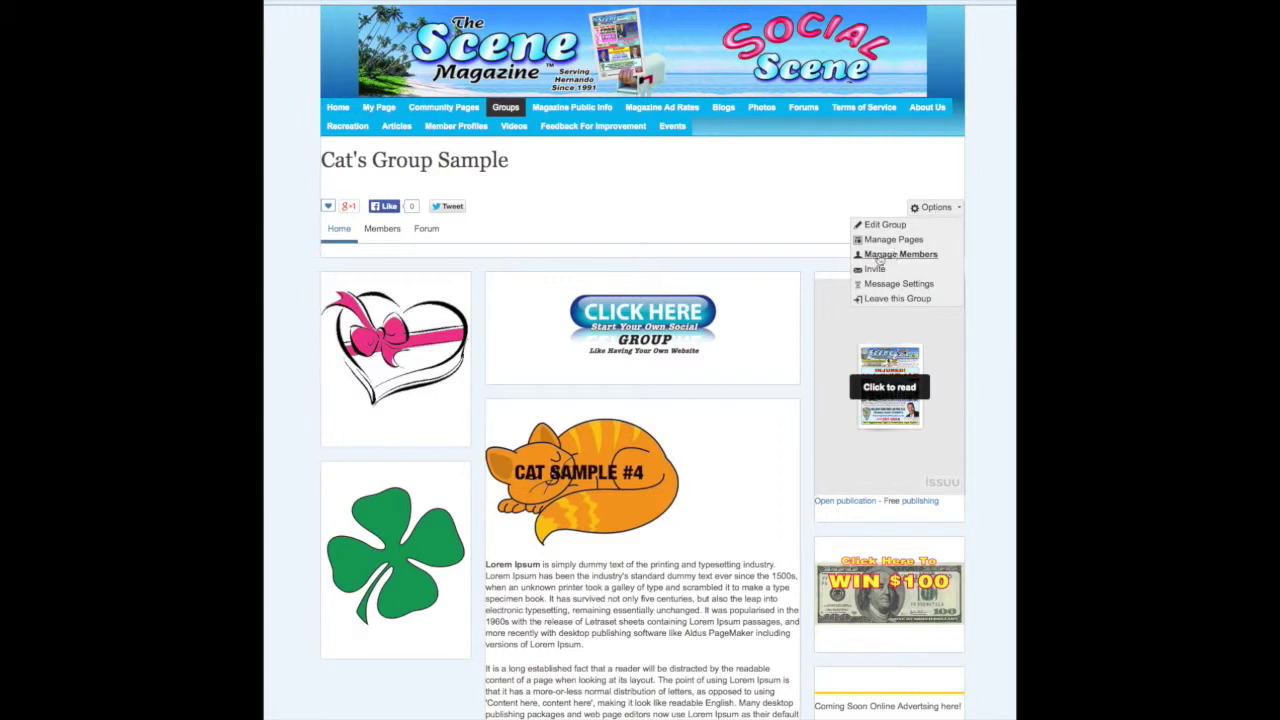
# - Open Manage Members for Cat's Group Sample, listing its two admin members
pyautogui.click(884, 256)
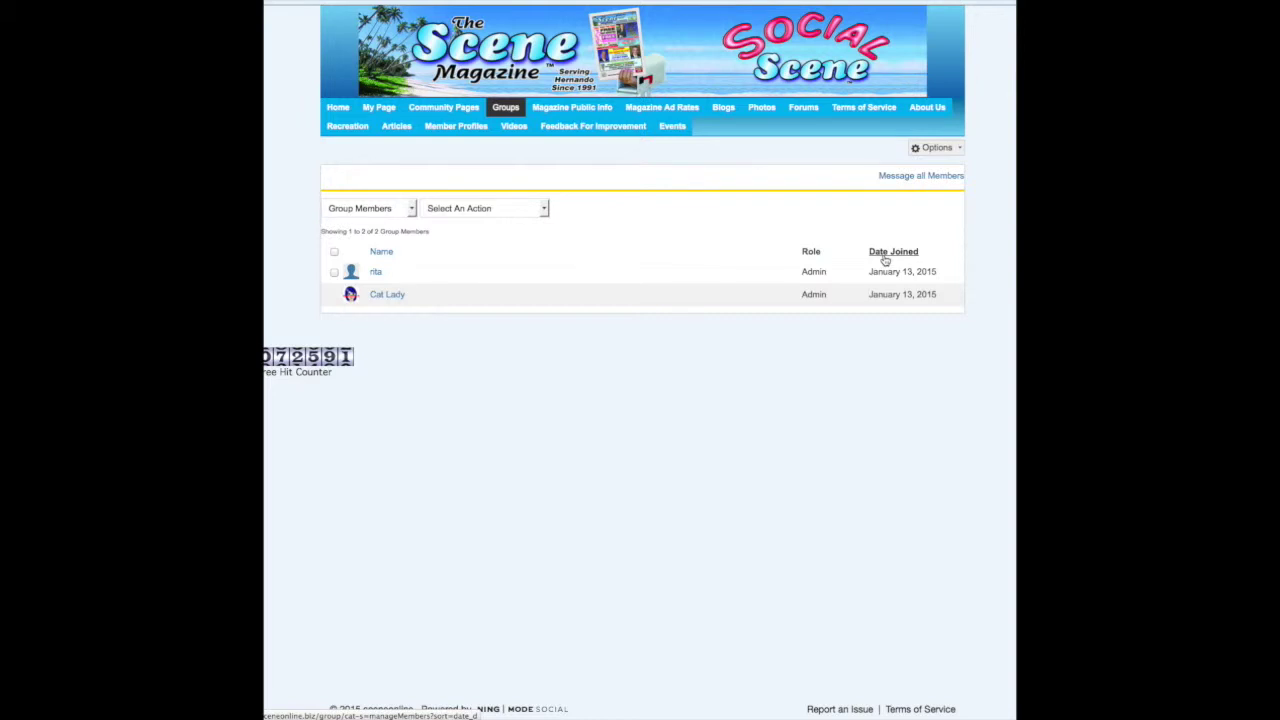
# - Open the Invite form for Cat's Group Sample from the Options menu
pyautogui.click(946, 151)
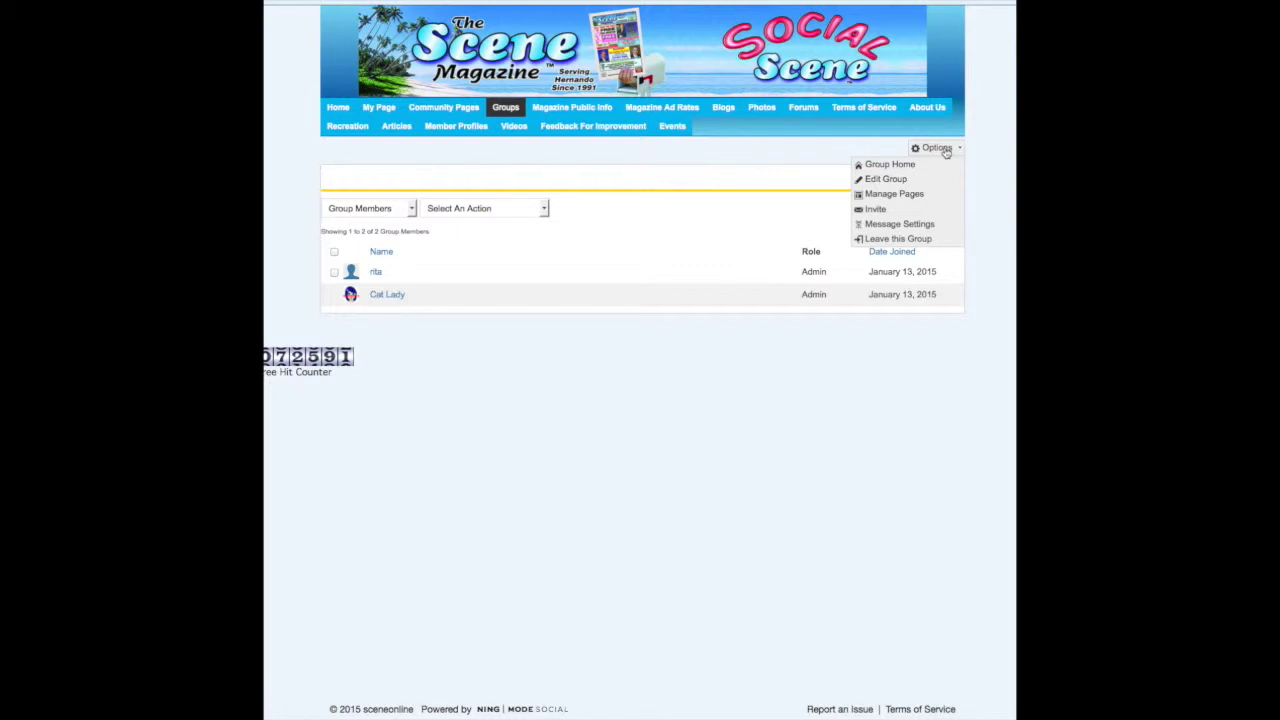
pyautogui.click(875, 209)
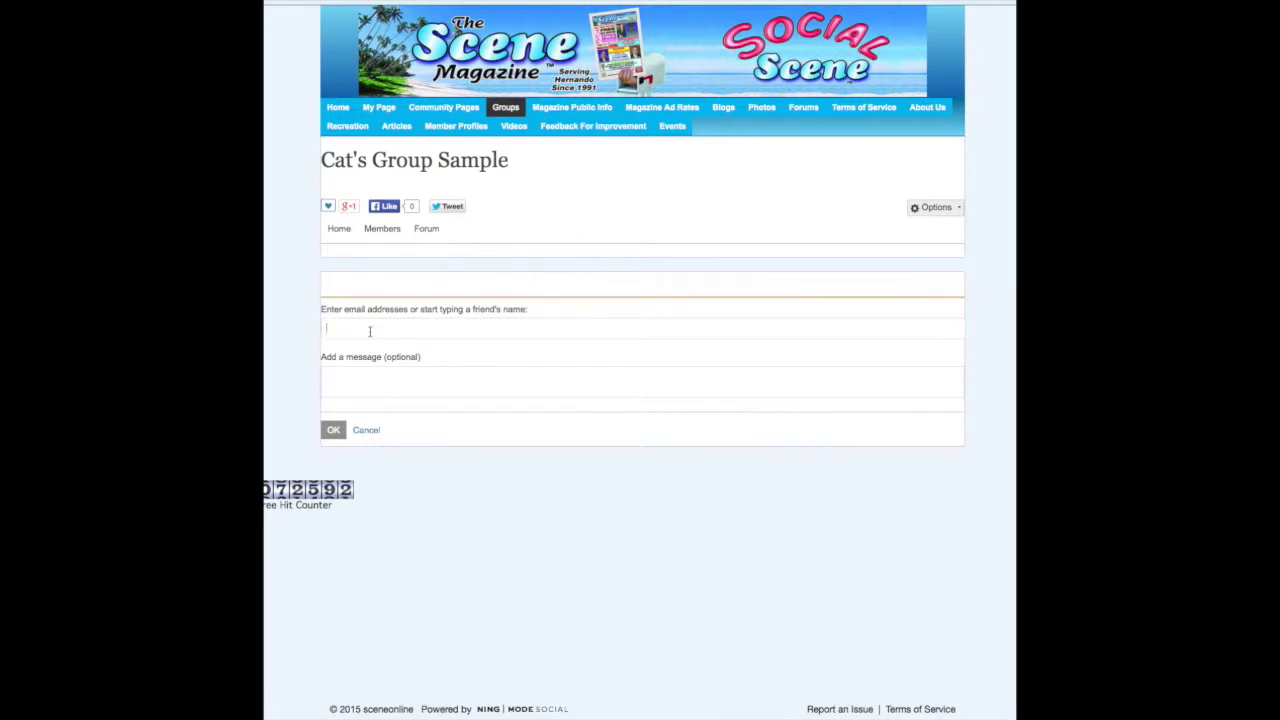
# - Place the caret in the invitation's Add a message box, then open the Options dropdown
pyautogui.click(368, 383)
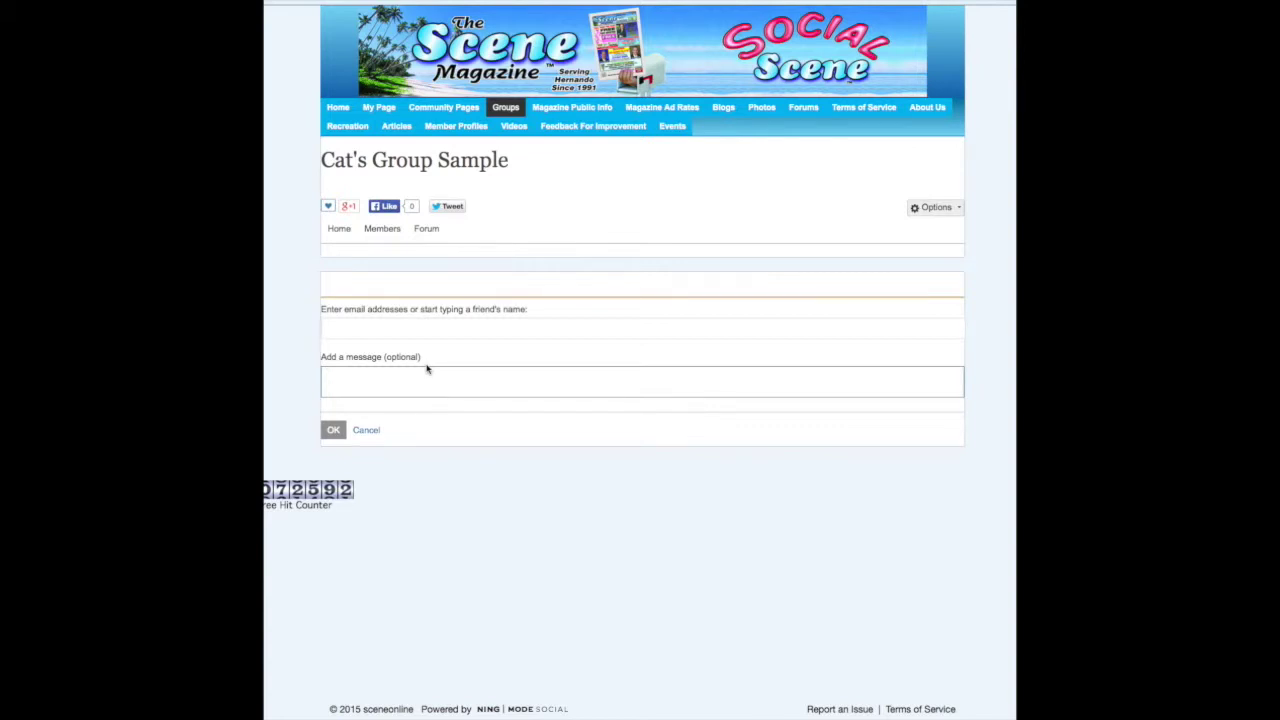
pyautogui.click(930, 207)
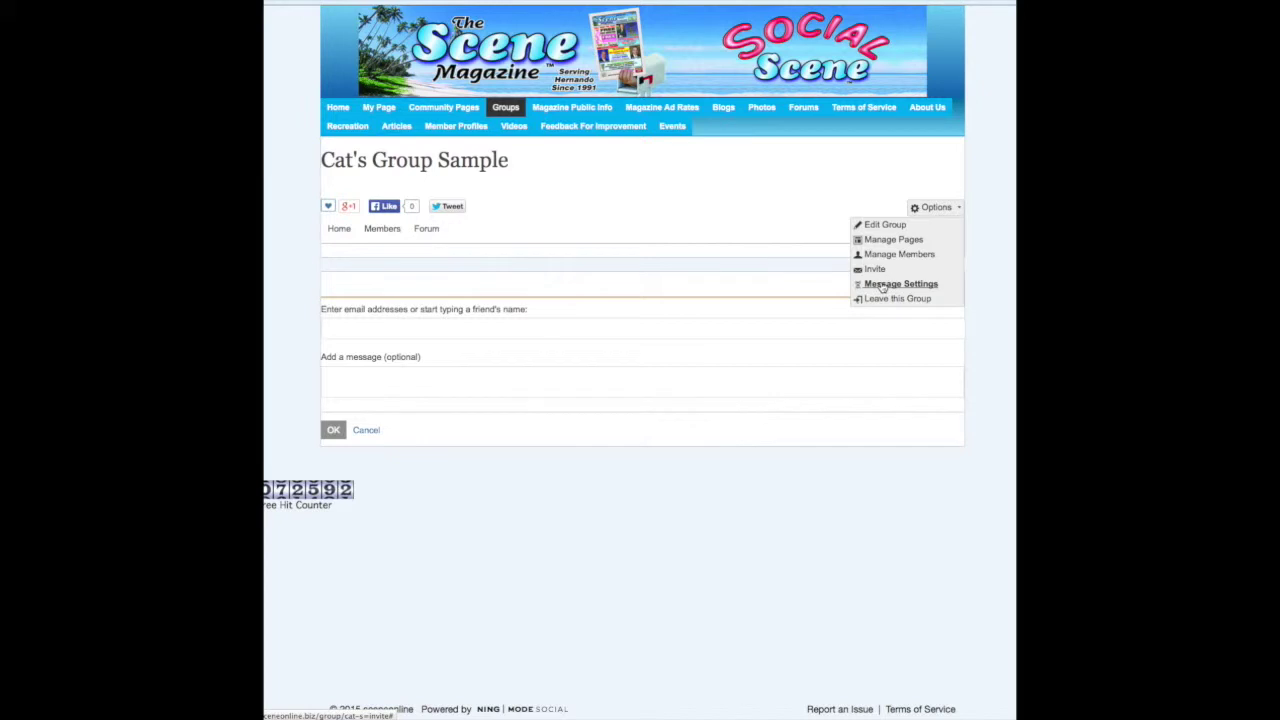
# - Toggle Subscribe to Group Messages in the group's Message Settings and save the preference
pyautogui.click(898, 285)
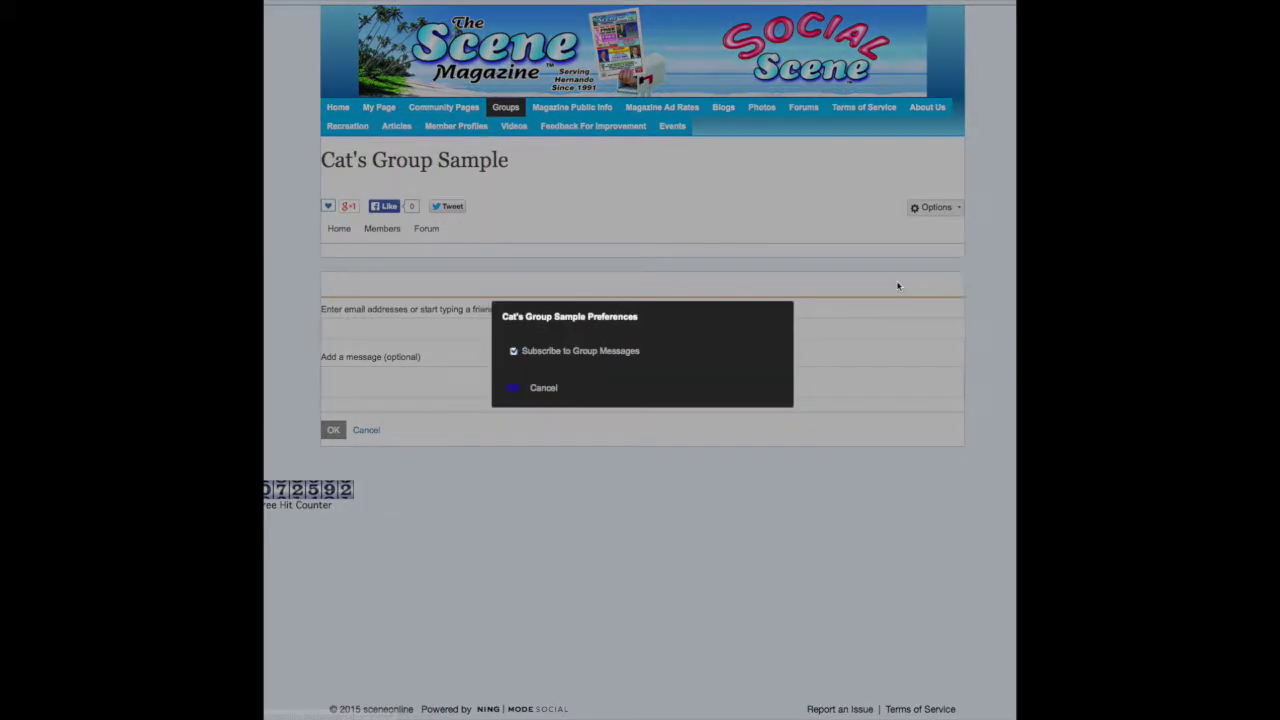
pyautogui.click(514, 352)
pyautogui.click(514, 353)
pyautogui.click(514, 353)
pyautogui.click(513, 390)
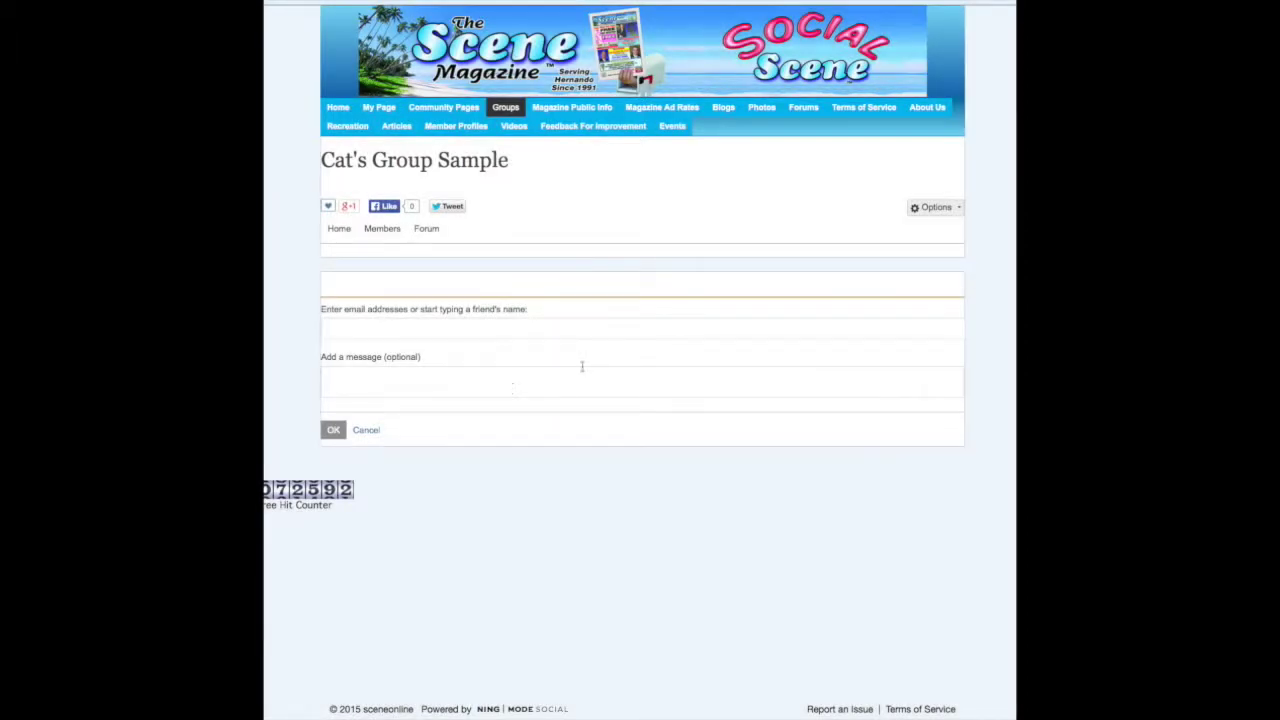
pyautogui.click(944, 209)
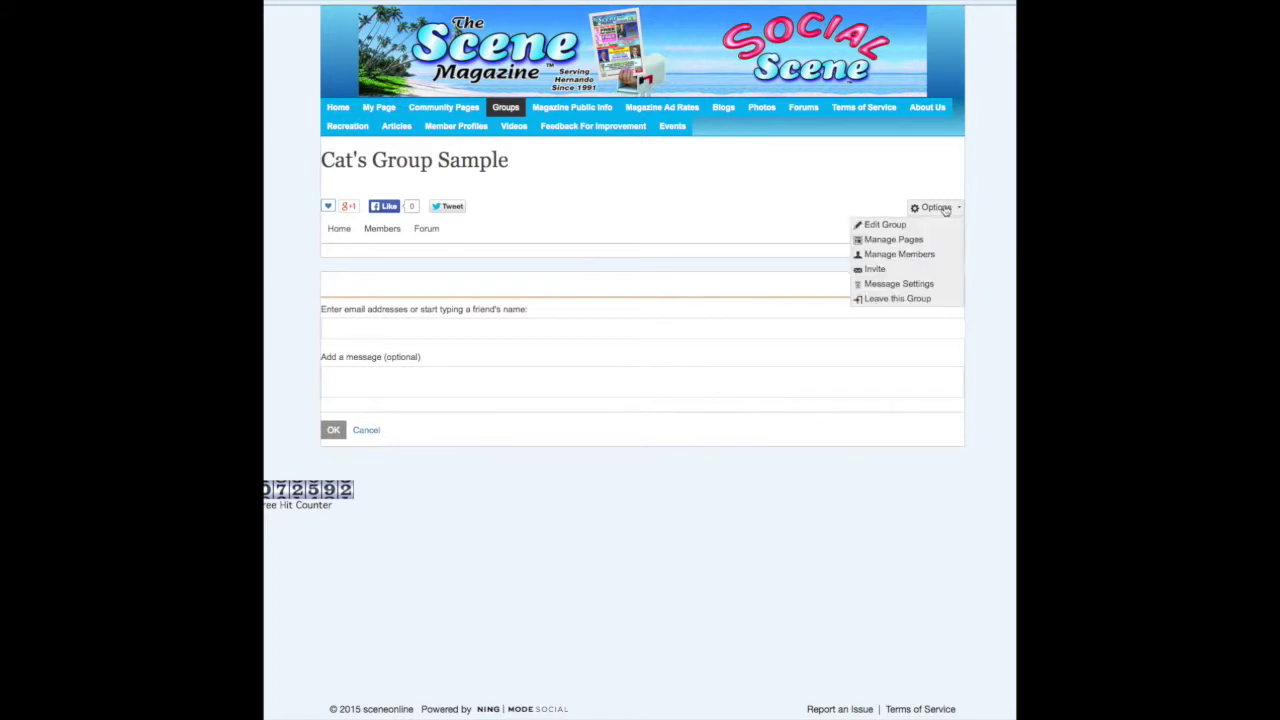
# - Review the Home page's Custom Page Settings, then return to the group's live home page
pyautogui.click(891, 240)
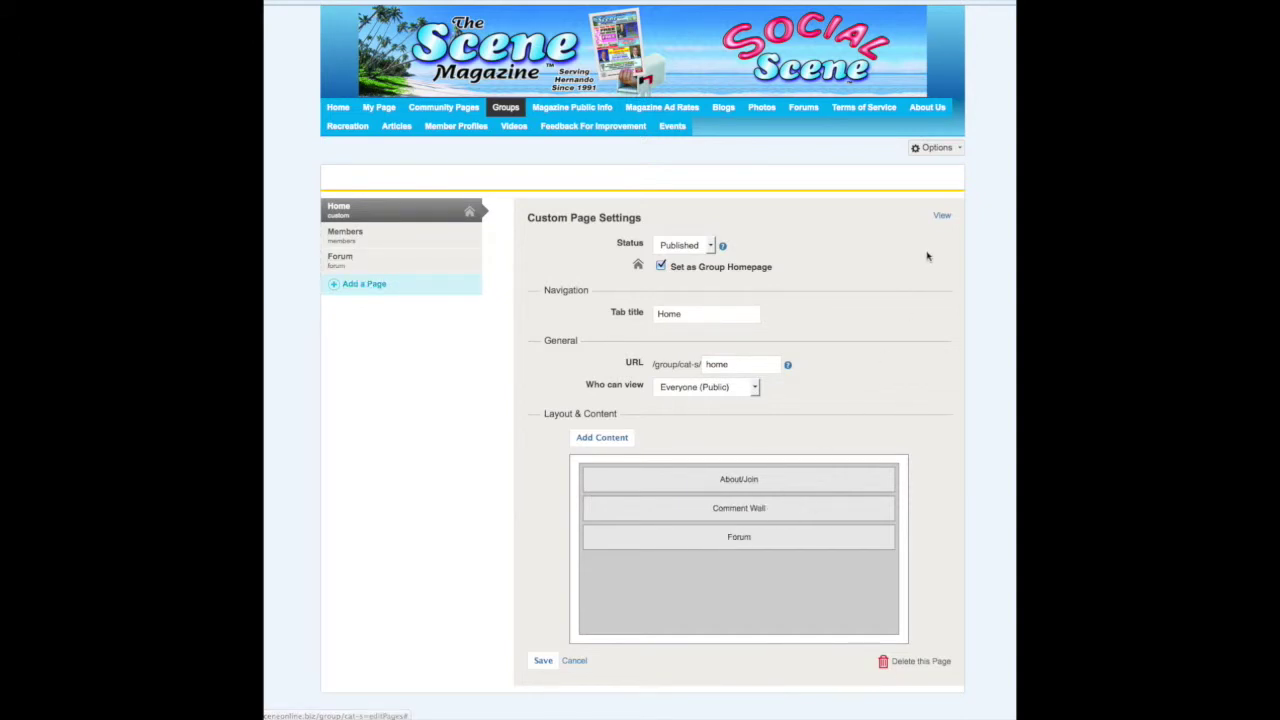
pyautogui.click(941, 215)
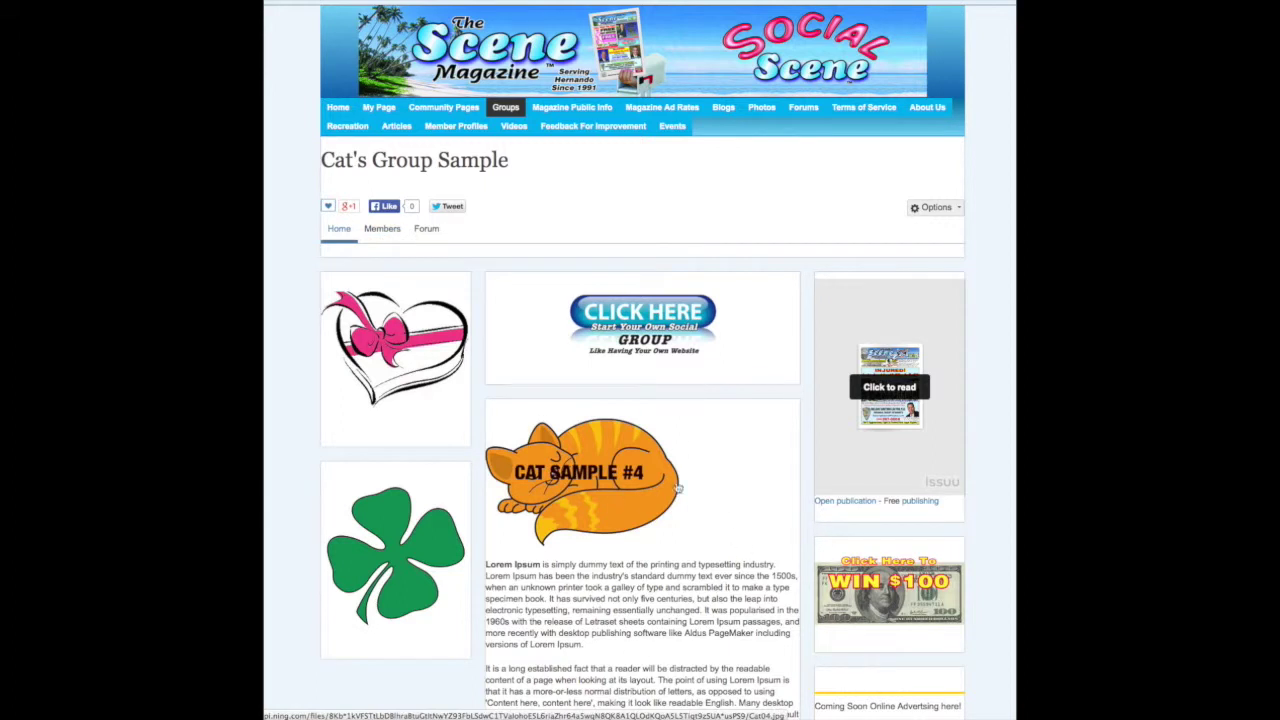
# - Go via the Members tab to the empty Forum page and start a new discussion
pyautogui.click(382, 229)
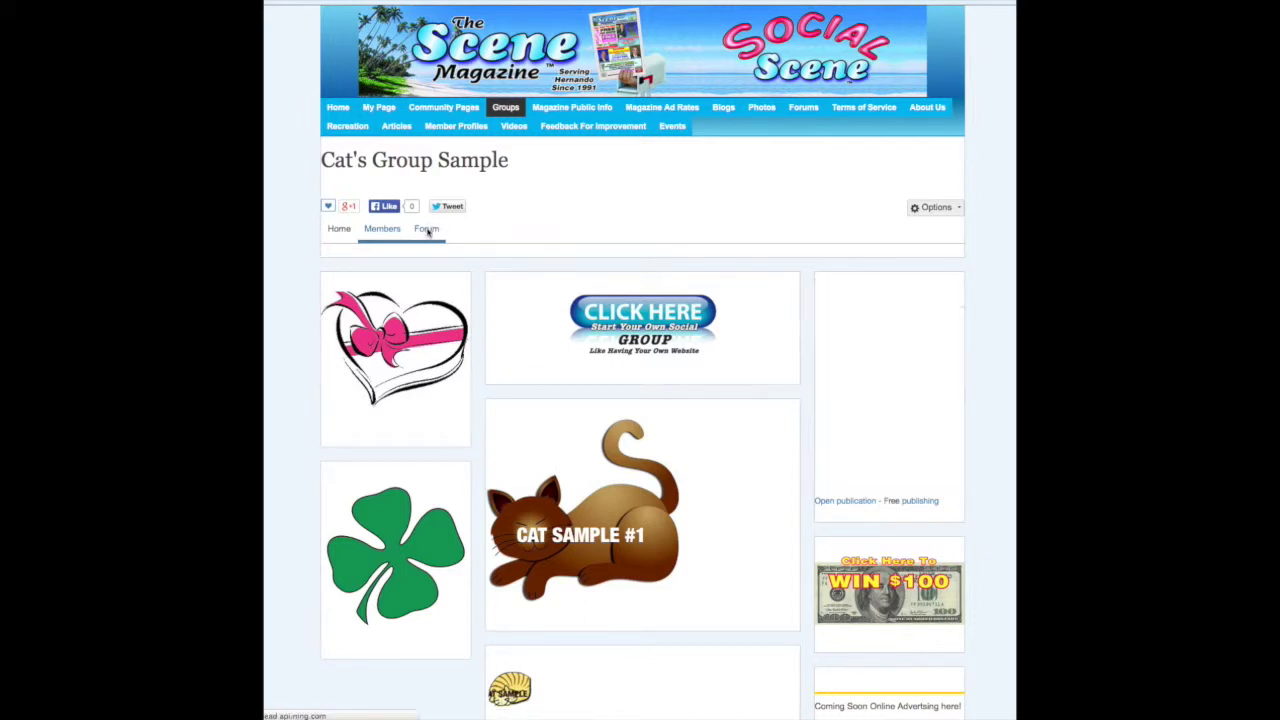
pyautogui.click(427, 230)
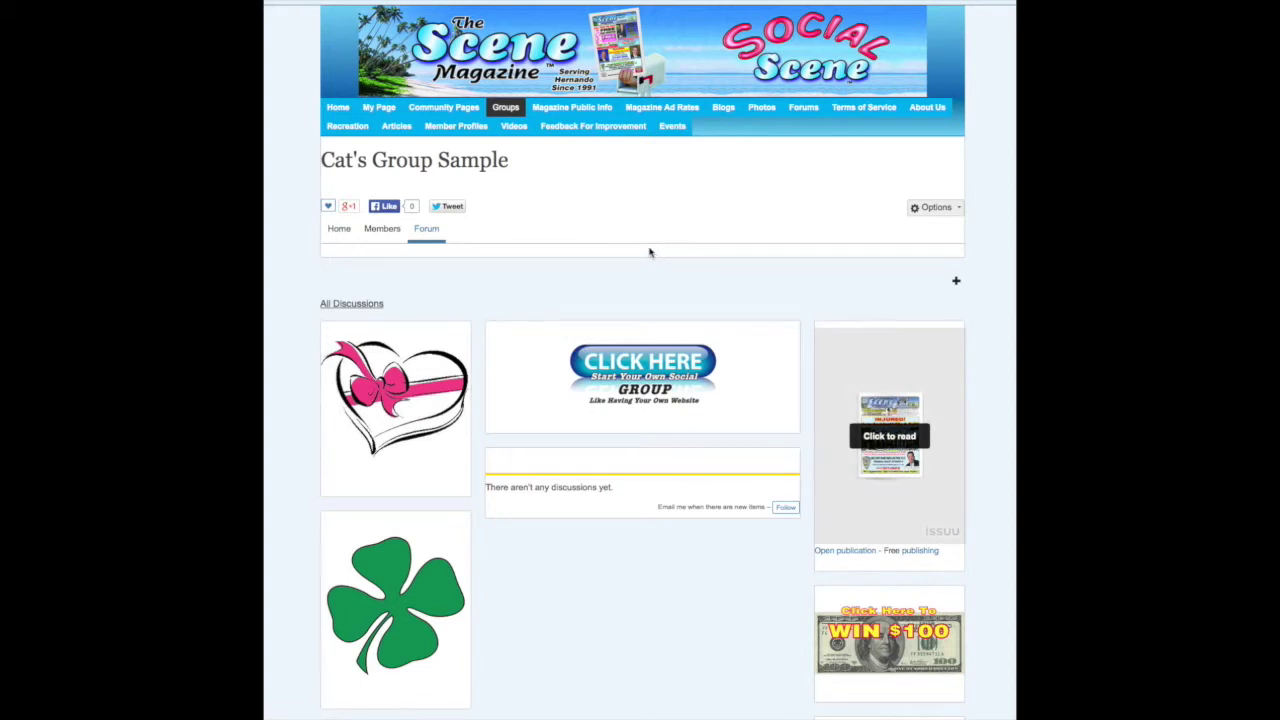
pyautogui.click(956, 282)
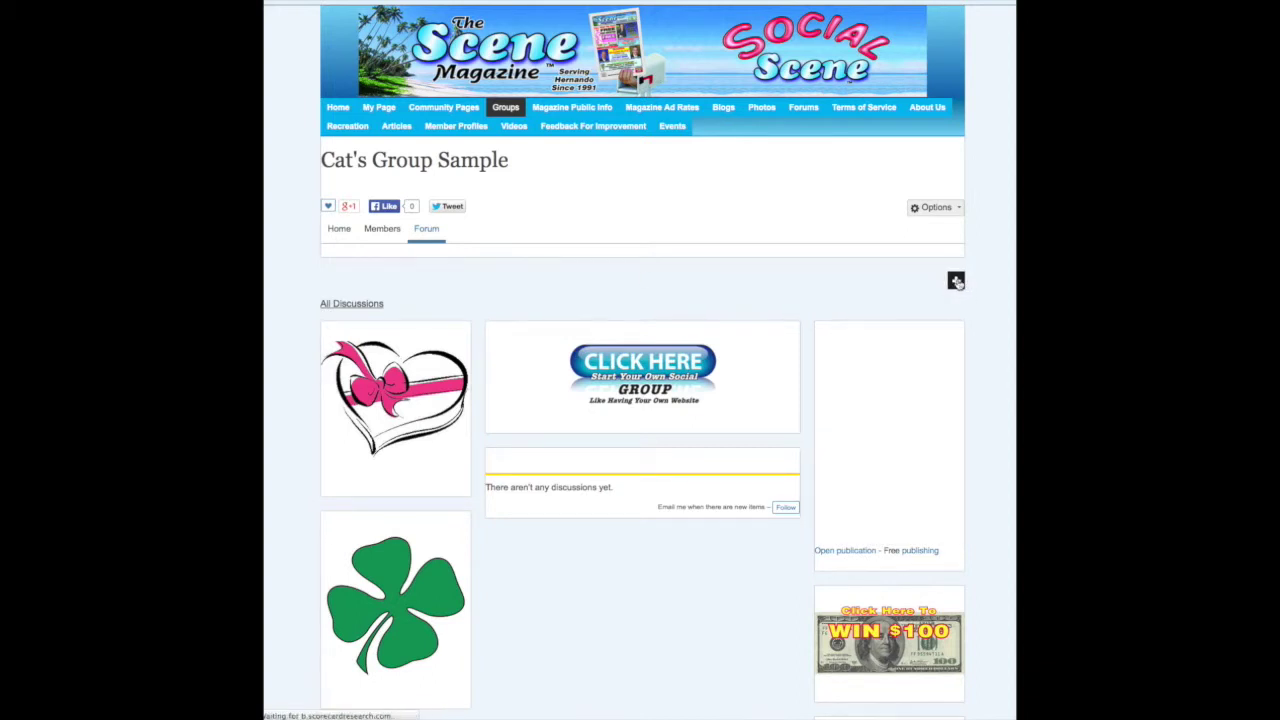
# - Publish a forum discussion titled 'Examole' whose body is a pasted Cicero placeholder paragraph
pyautogui.click(444, 342)
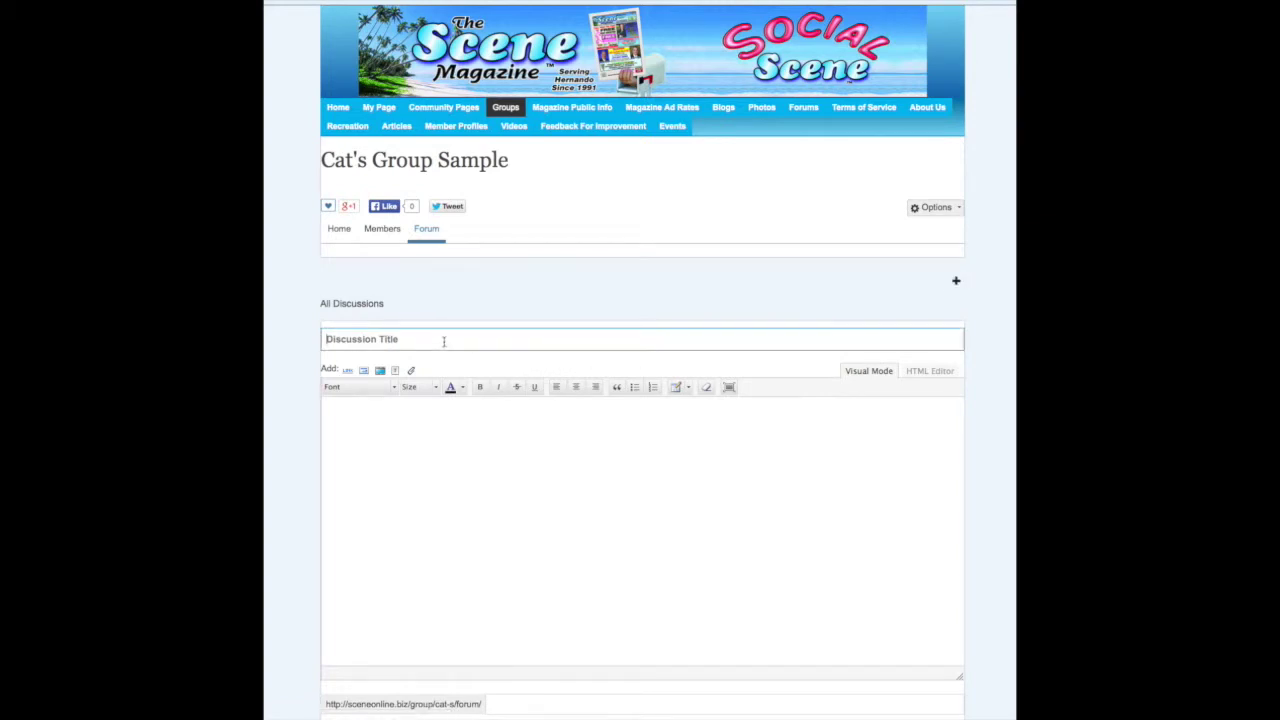
pyautogui.write('Examole')
pyautogui.click(435, 429)
pyautogui.write('Most of its text is made up from sections 1.10.32–3 of Cicero\'s De finibus bonorum et malorum (On the Boundaries of Goods and Evils; finibus may also be translated as purposes). Neque porro quisquam est qui dolorem ipsum quia dolor sit amet, consectetur, adipisci velit is the first known version ("Neither is there anyone who loves grief itself since it is grief and thus wants to obtain it"). It was found by Richard McClintock, a philologist, director of publications at Hampden-Sydney College in Virginia; he searched for citings of consectetur in classical Latin literature, a term of remarkably low frequency in that literary corpus.')
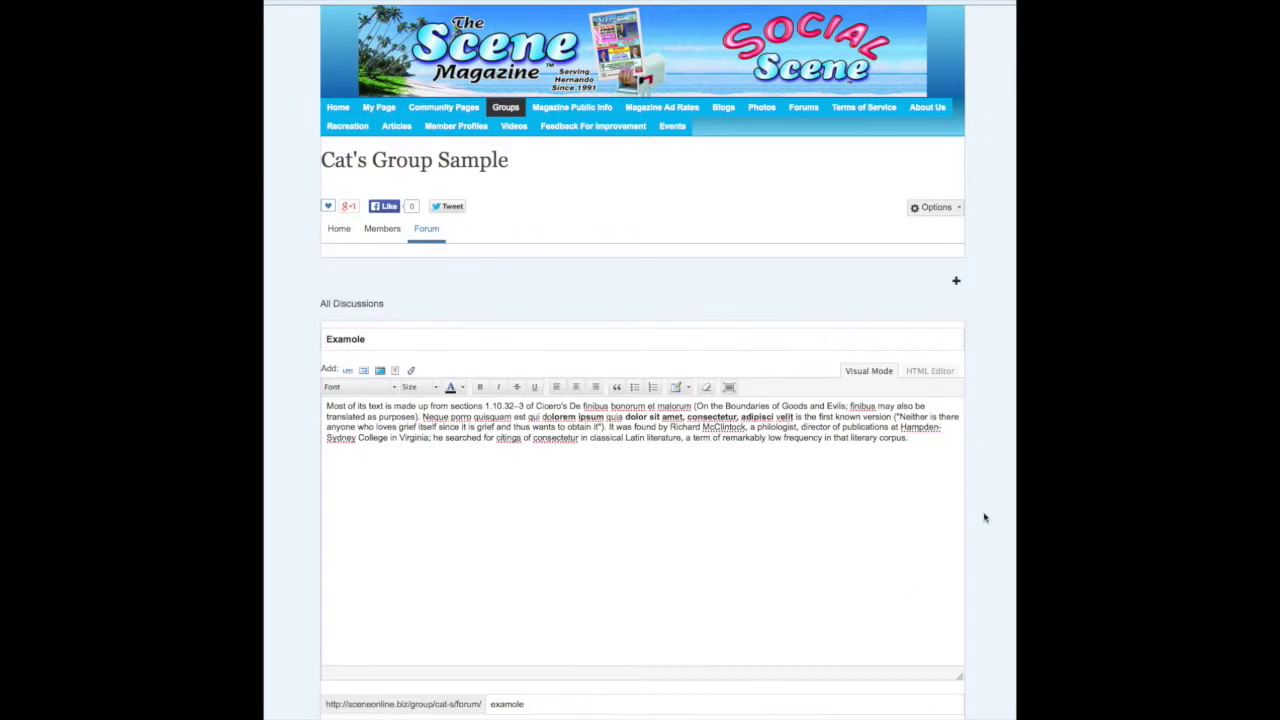
pyautogui.scroll(-2, 985, 517)
pyautogui.scroll(-1, 449, 603)
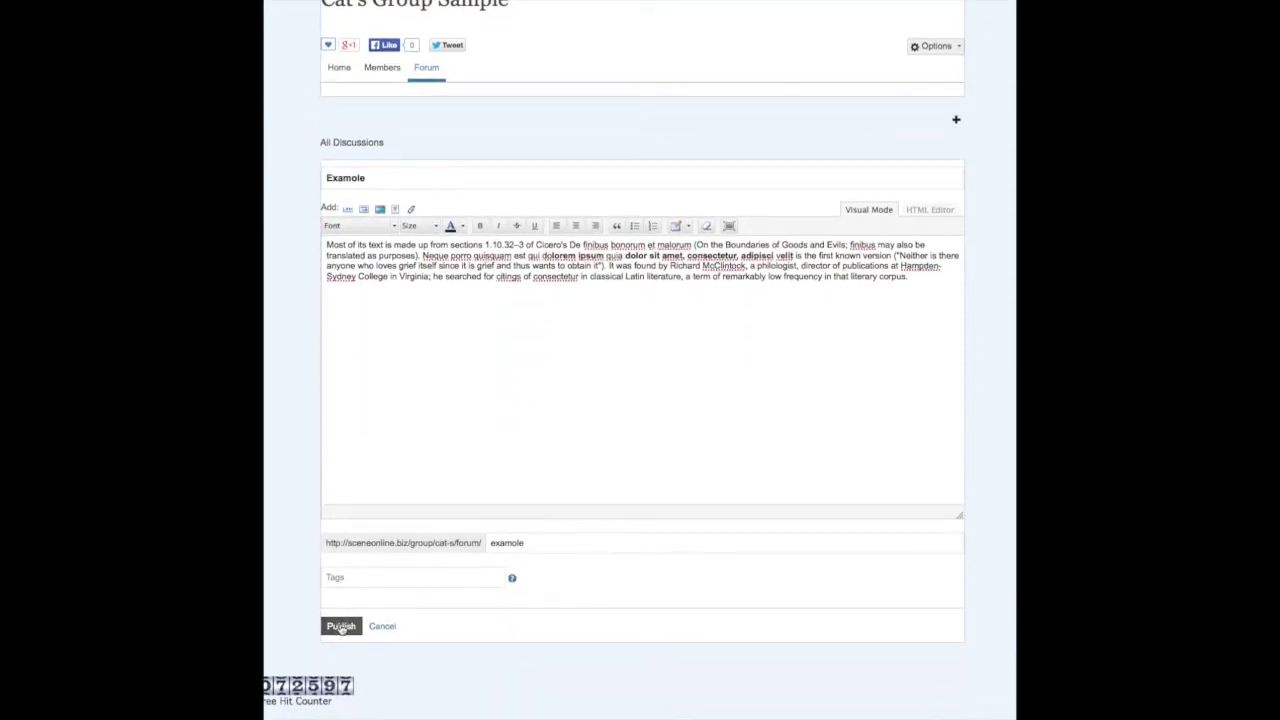
pyautogui.click(344, 632)
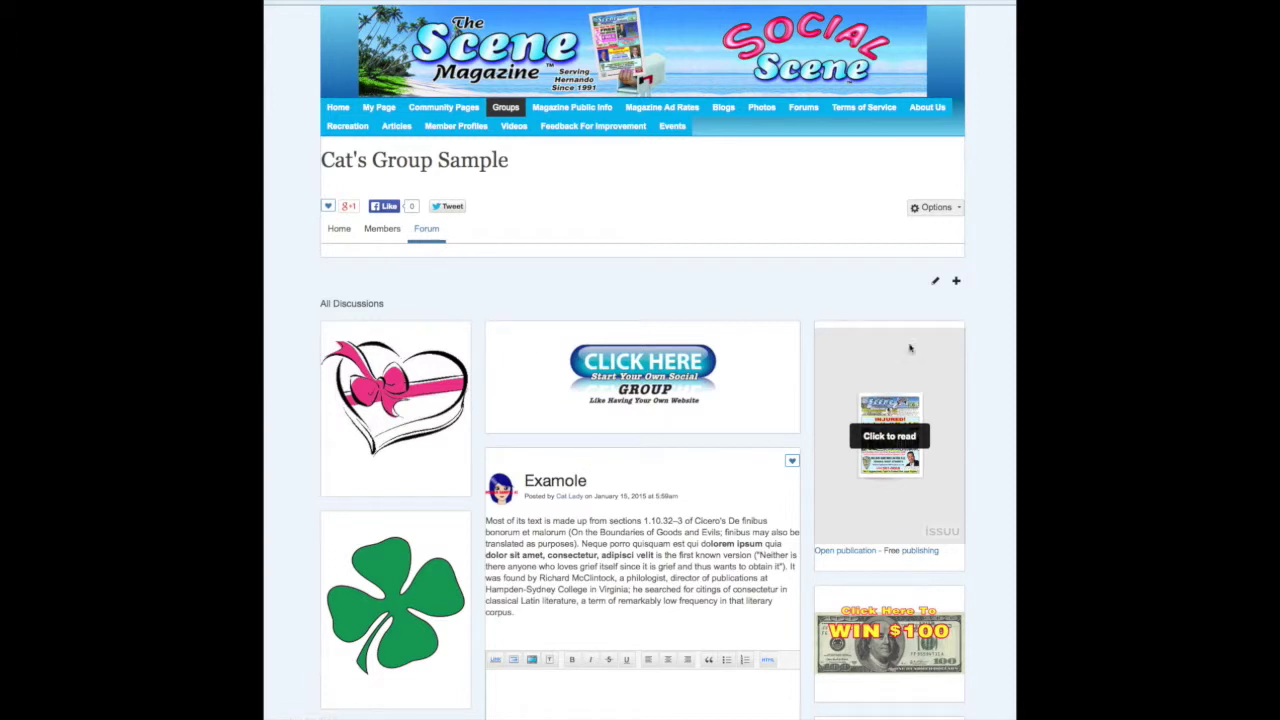
# - Edit the discussion and correct its title from 'Examole' to 'Example'
pyautogui.click(935, 282)
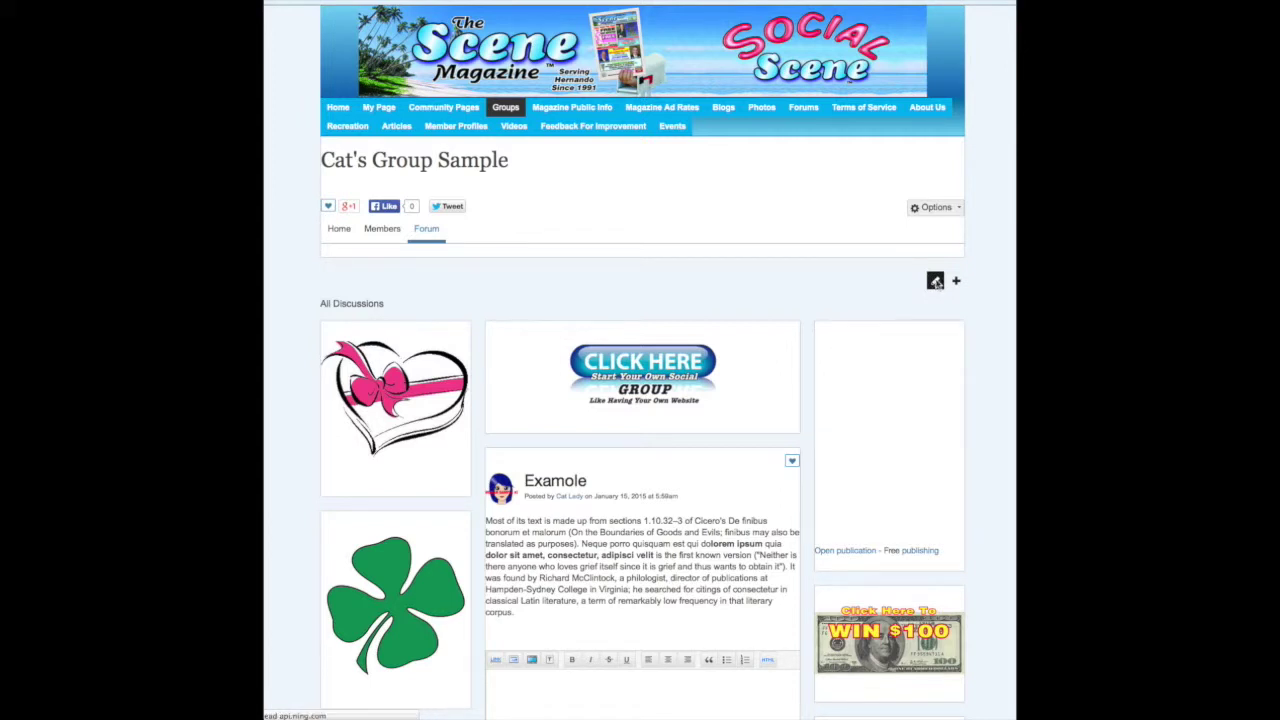
pyautogui.click(360, 339)
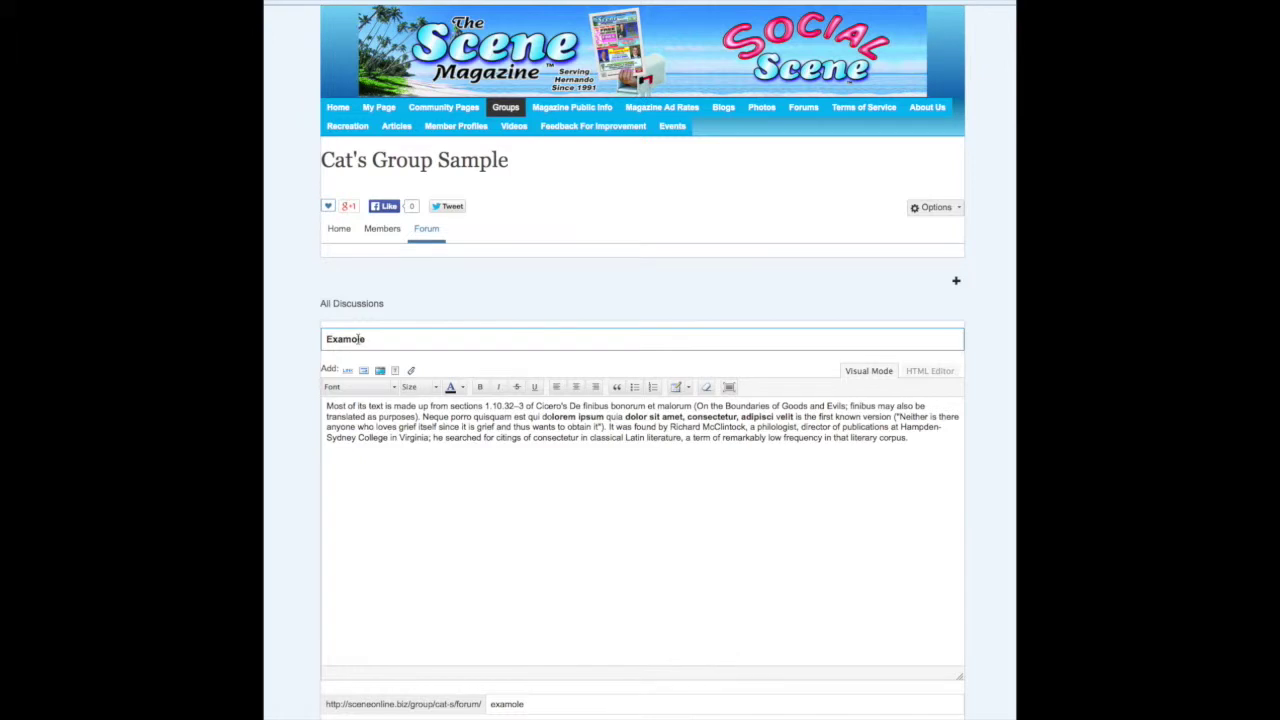
pyautogui.press('BackSpace')
pyautogui.write('p')
# - Add a second copy of the Cicero paragraph without a blank line between, and update the discussion
pyautogui.click(417, 480)
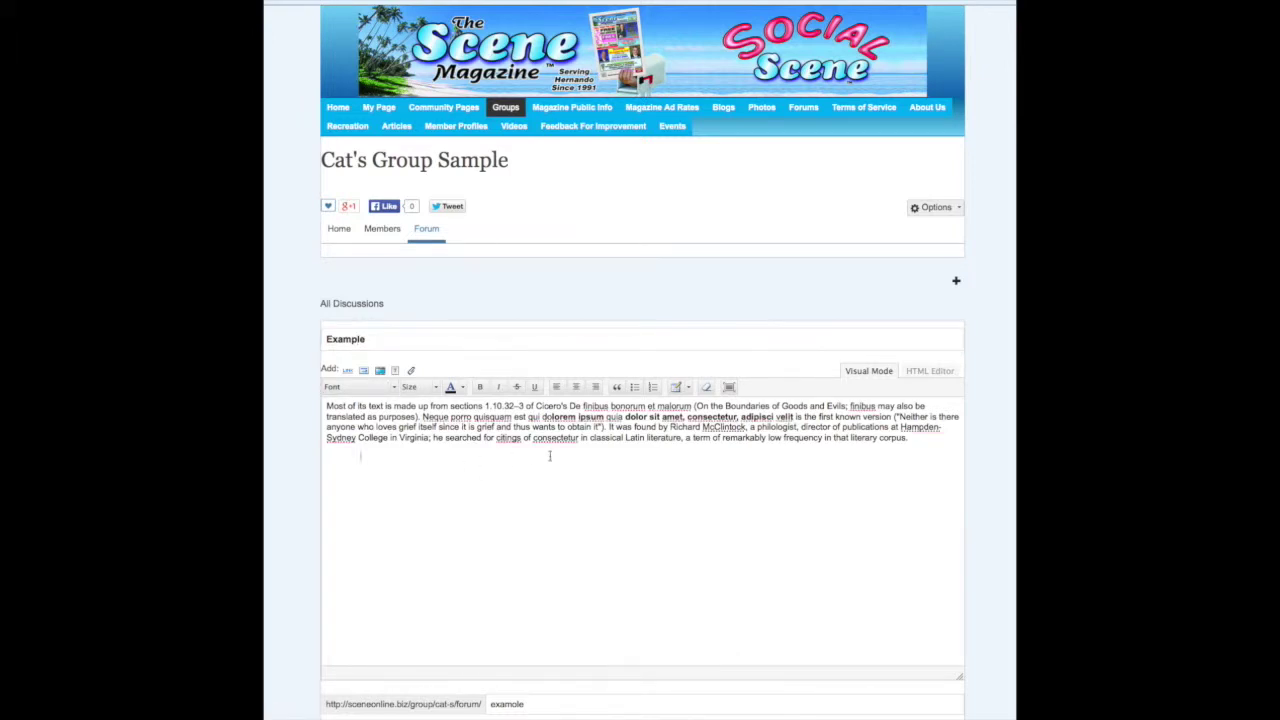
pyautogui.write('Most of its text is made up from sections 1.10.32–3 of Cicero\'s De finibus bonorum et malorum (On the Boundaries of Goods and Evils; finibus may also be translated as purposes). Neque porro quisquam est qui dolorem ipsum quia dolor sit amet, consectetur, adipisci velit is the first known version ("Neither is there anyone who loves grief itself since it is grief and thus wants to obtain it"). It was found by Richard McClintock, a philologist, director of publications at Hampden-Sydney College in Virginia; he searched for citings of consectetur in classical Latin literature, a term of remarkably low frequency in that literary corpus.')
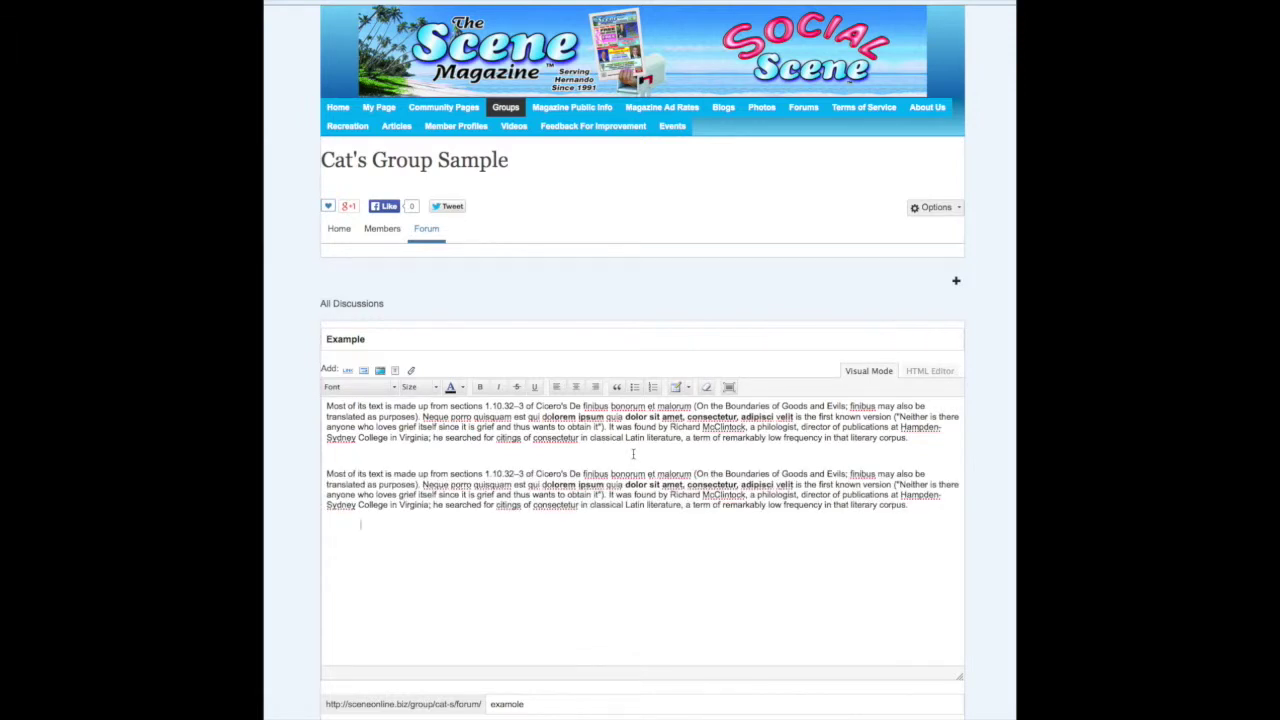
pyautogui.click(392, 451)
pyautogui.press('Delete')
pyautogui.press('Delete')
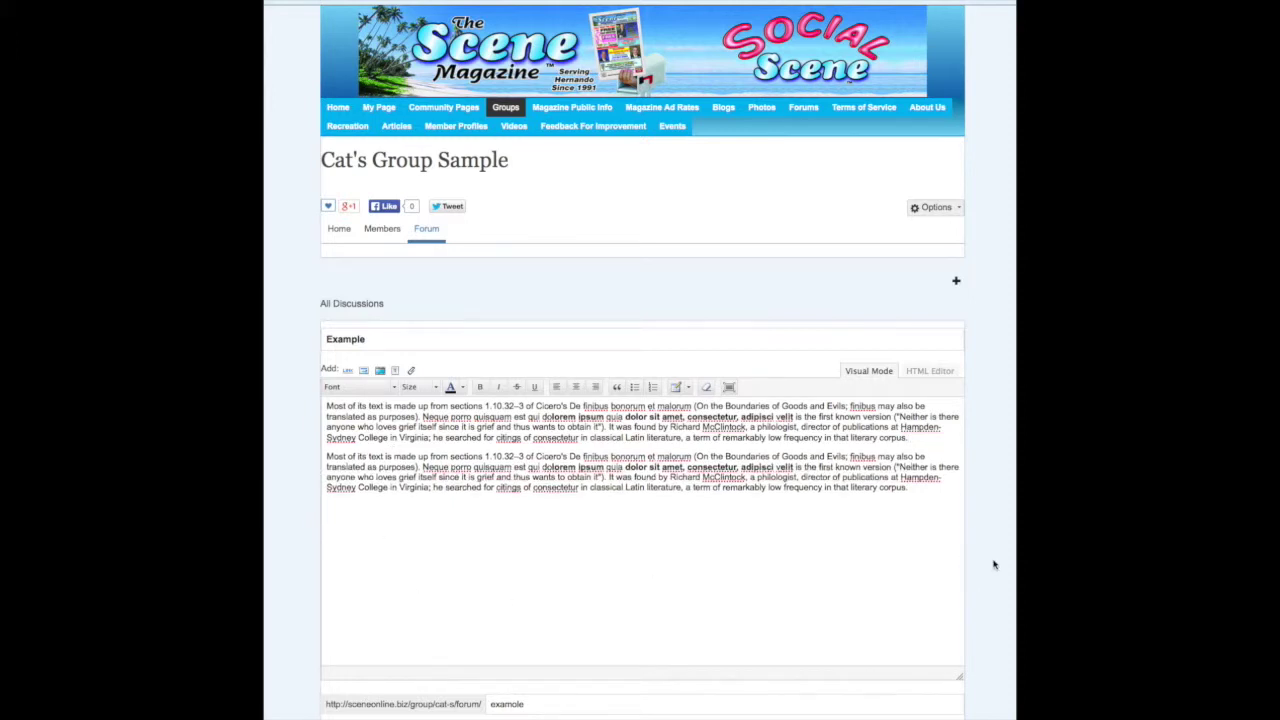
pyautogui.scroll(-3, 995, 565)
pyautogui.click(341, 659)
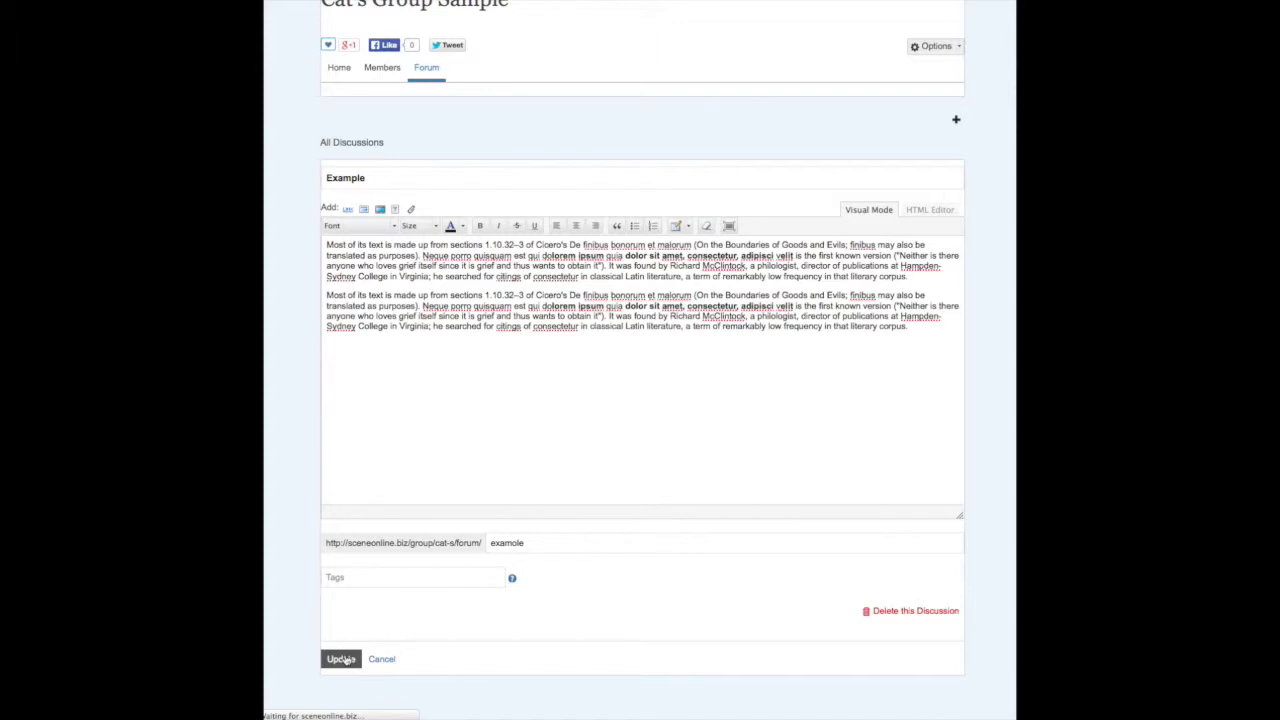
# - Look over the saved discussion, then go to the group's Members page
pyautogui.scroll(-1, 349, 663)
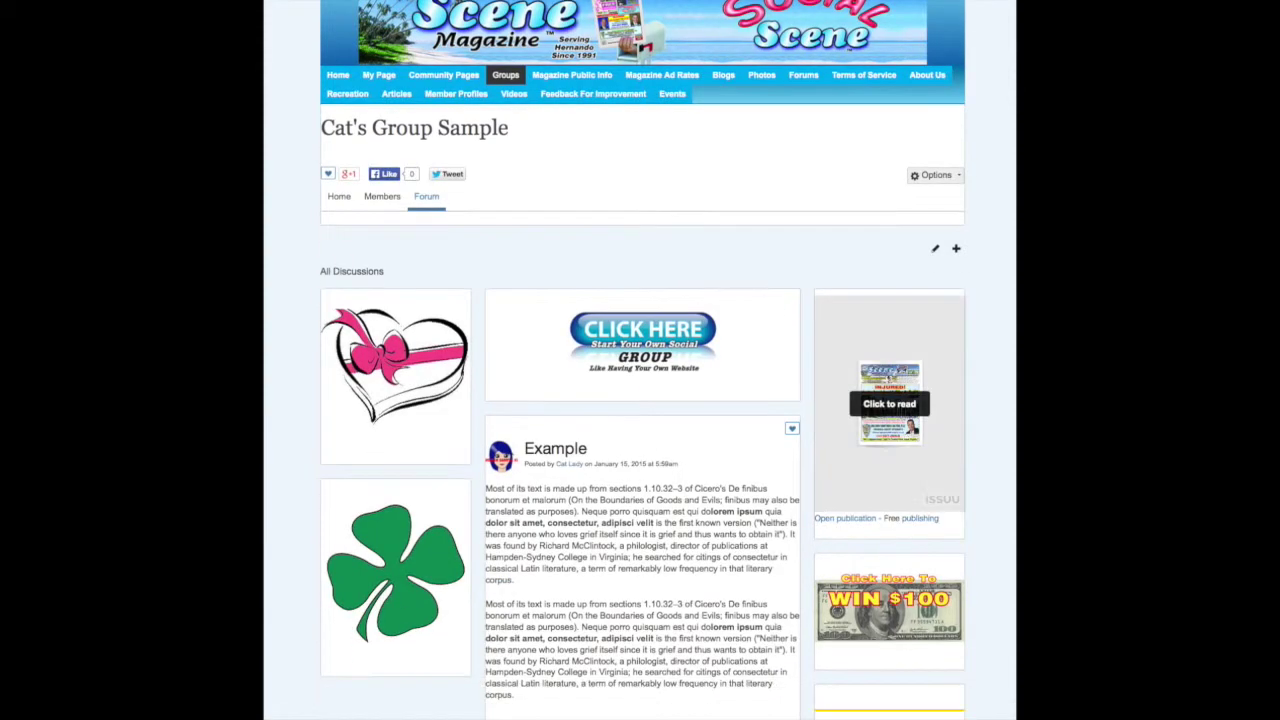
pyautogui.scroll(-4, 640, 400)
pyautogui.scroll(3, 640, 360)
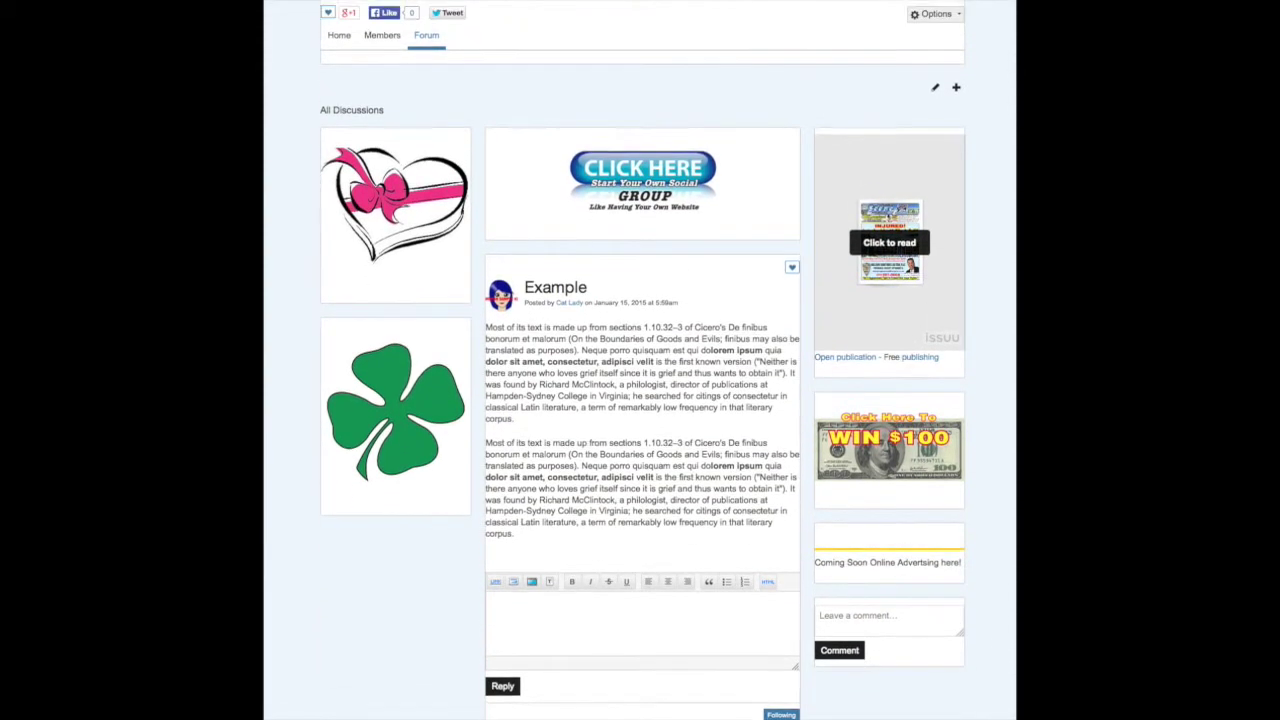
pyautogui.scroll(1, 640, 360)
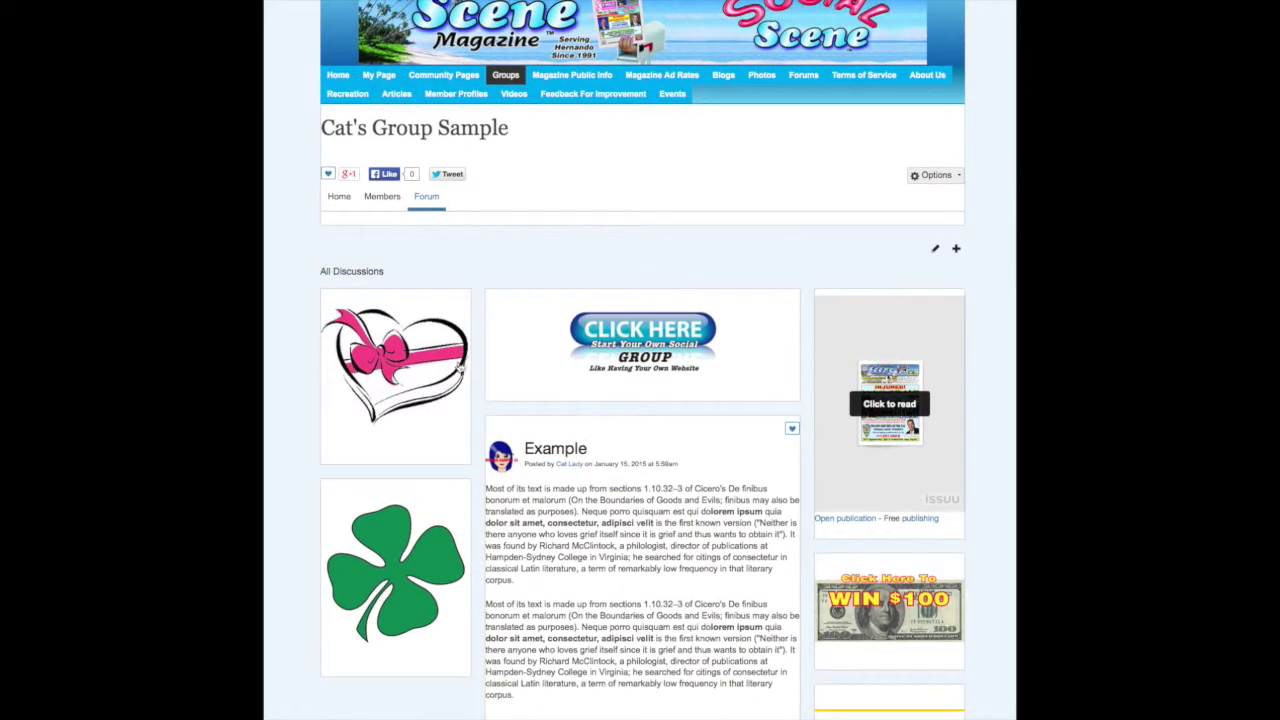
pyautogui.click(380, 198)
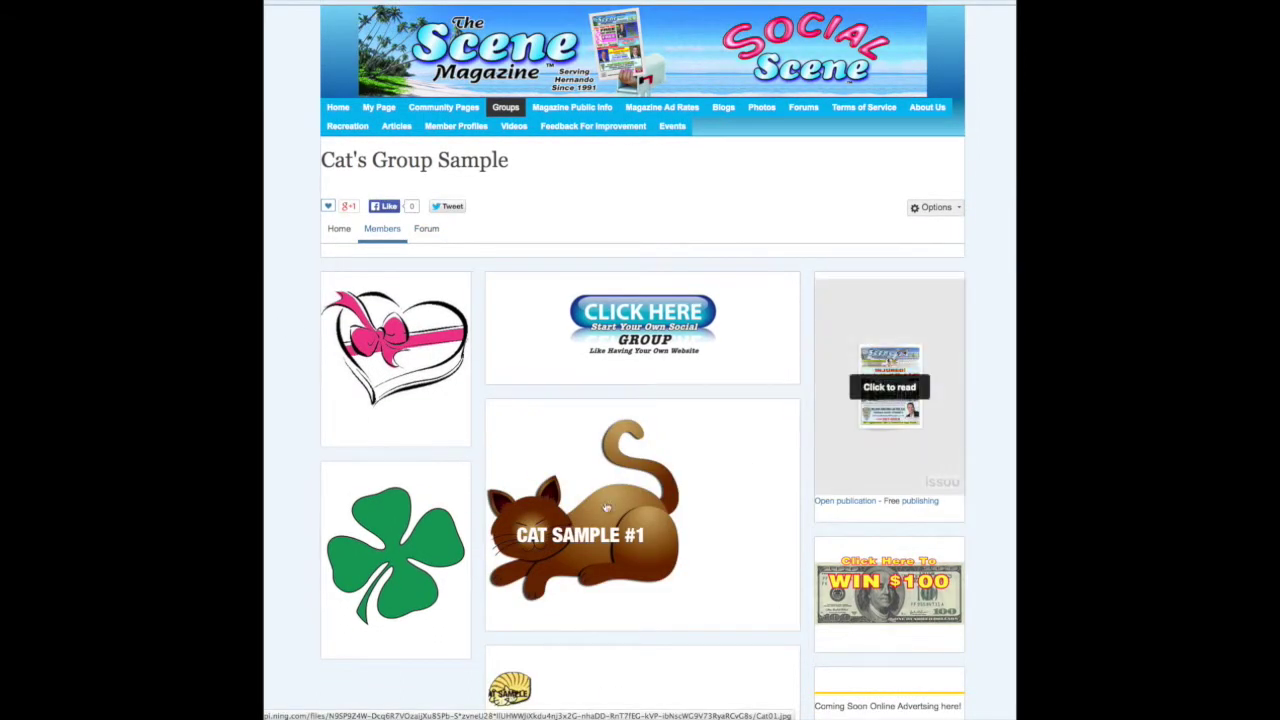
# - Open Manage Pages to show the Home page's Custom Page Settings
pyautogui.scroll(-5, 606, 508)
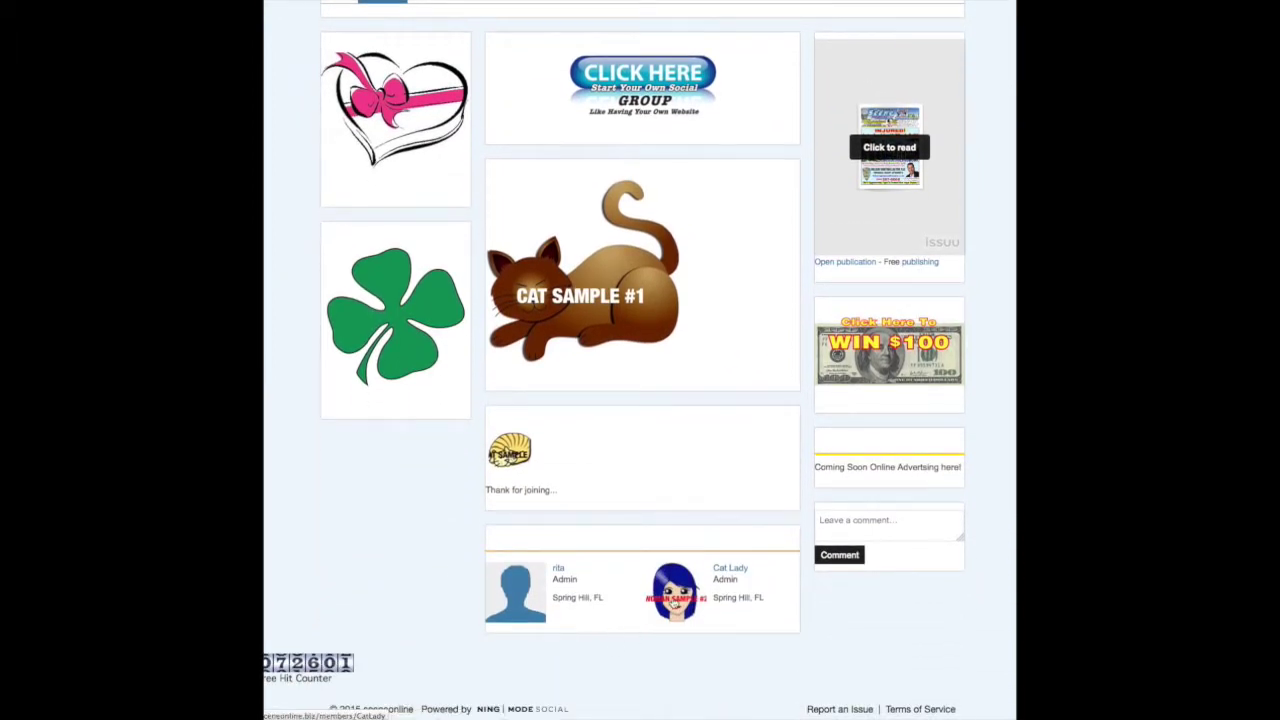
pyautogui.scroll(5, 517, 343)
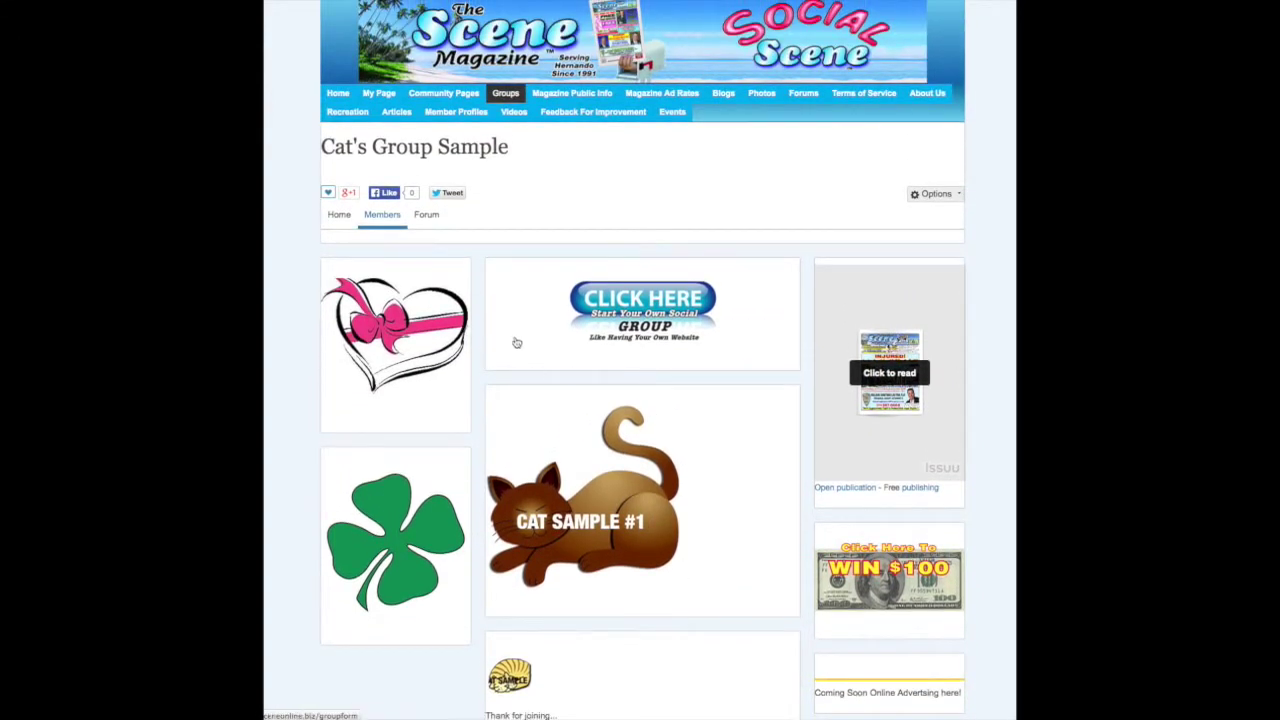
pyautogui.click(931, 197)
pyautogui.click(895, 226)
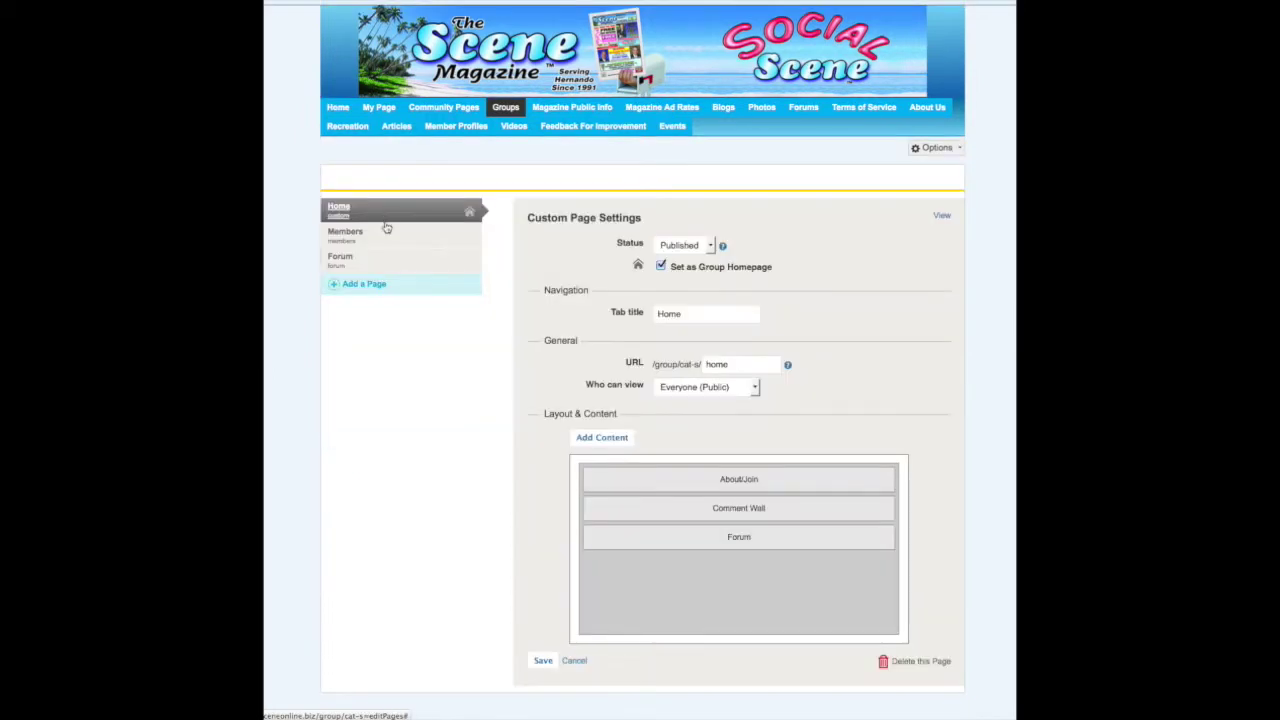
# - Drag the Members block above both HTML blocks on the Members page, save, and view it
pyautogui.click(348, 237)
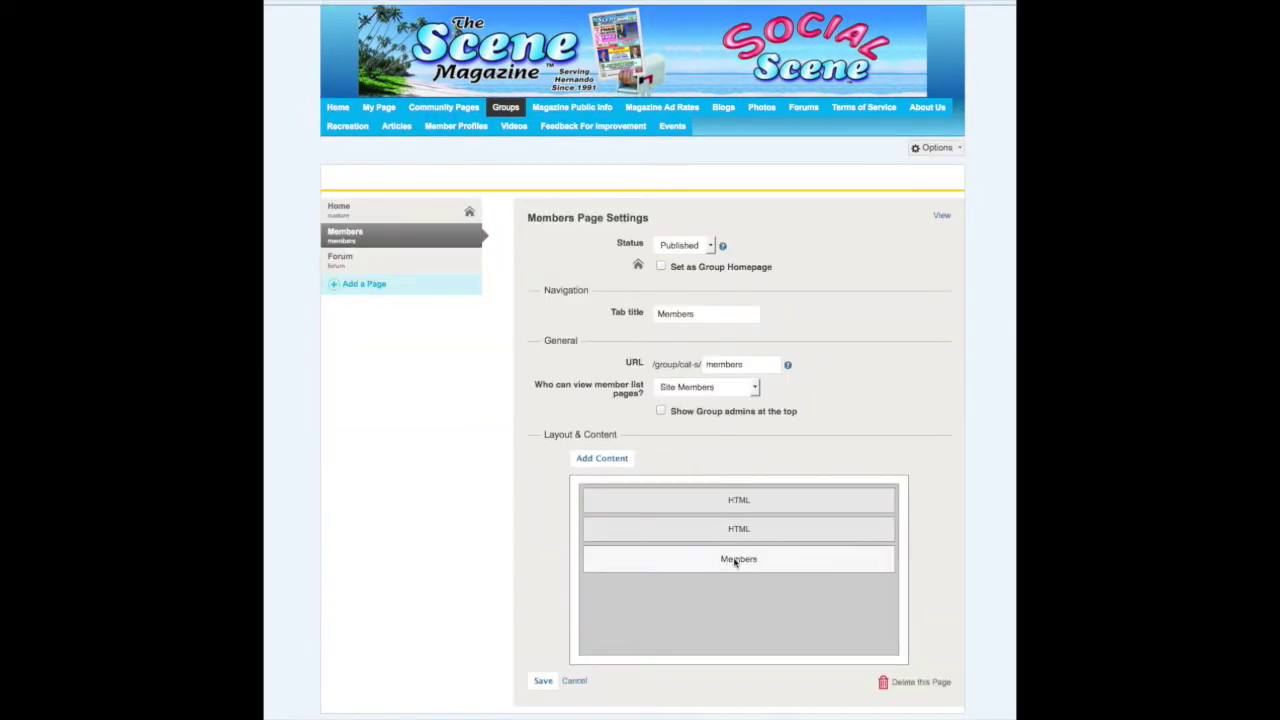
pyautogui.moveTo(712, 521); pyautogui.dragTo(737, 575)
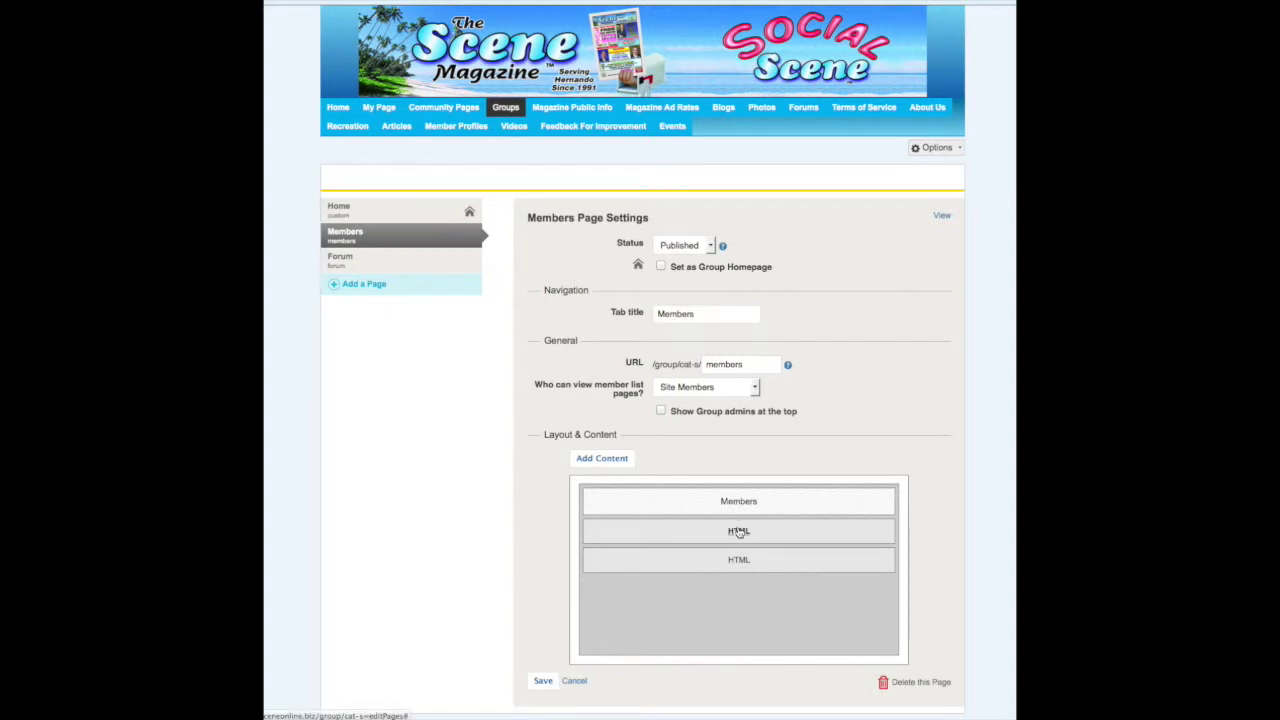
pyautogui.moveTo(738, 532)
pyautogui.mouseDown()
pyautogui.moveTo(743, 486)
pyautogui.moveTo(743, 563)
pyautogui.moveTo(743, 503)
pyautogui.moveTo(740, 533)
pyautogui.mouseUp()
pyautogui.click(541, 681)
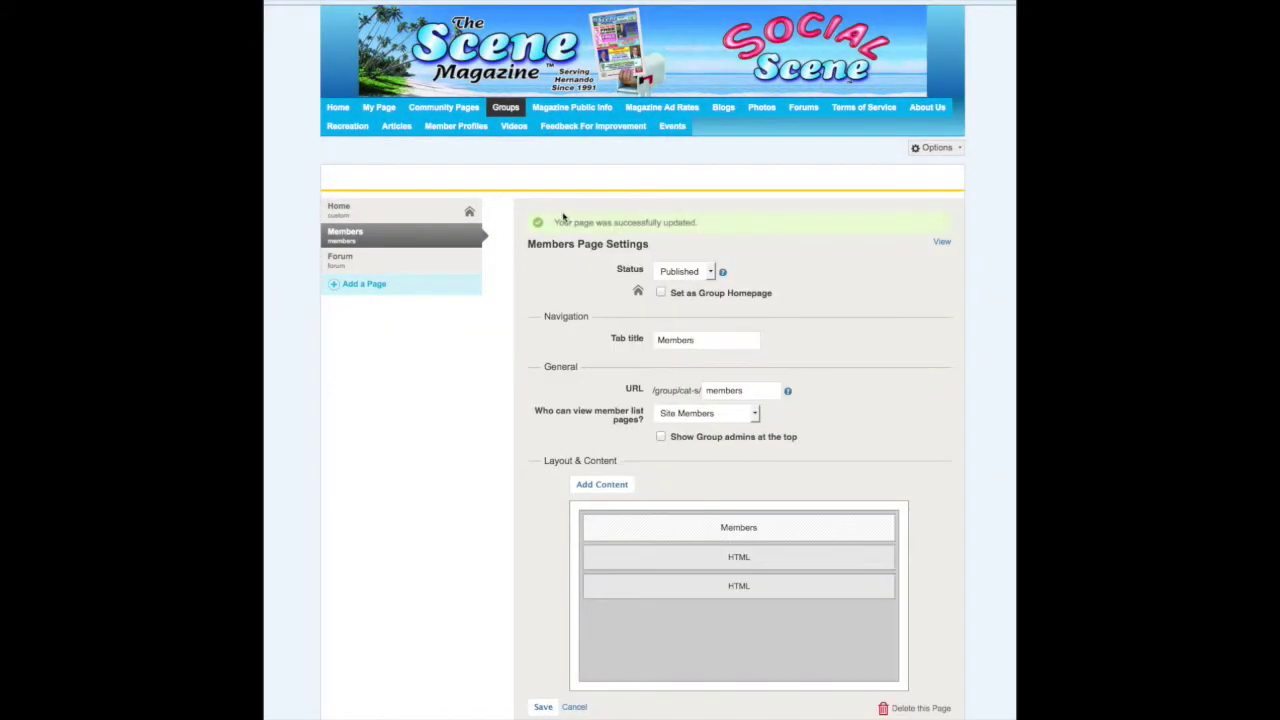
pyautogui.click(942, 247)
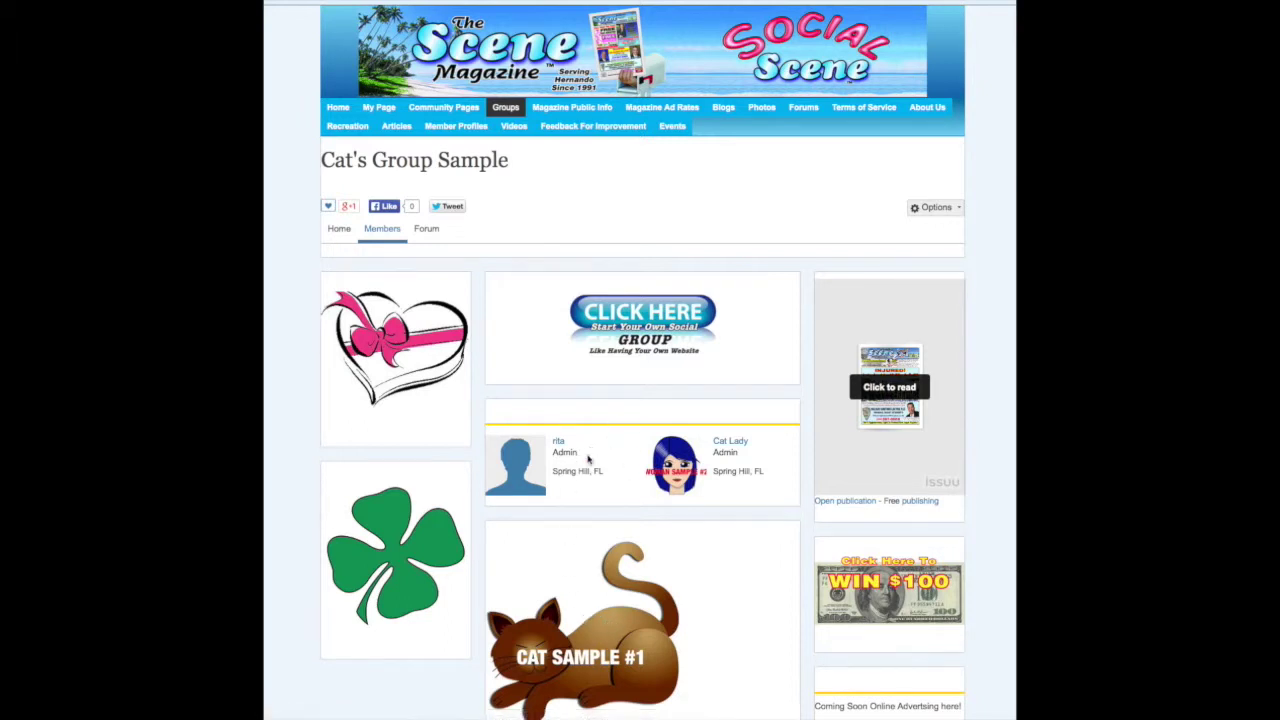
# - In the Members page layout, drag the first HTML block above the member list and open the lower HTML block's settings
pyautogui.click(932, 209)
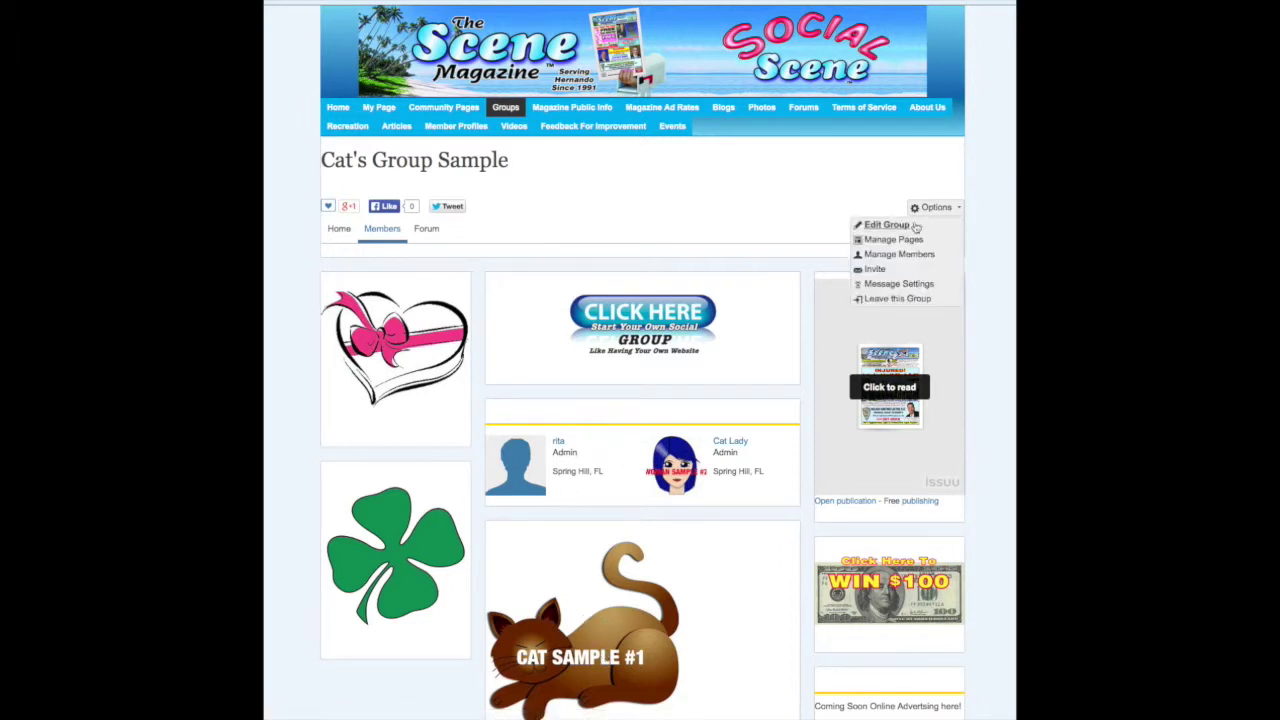
pyautogui.click(892, 247)
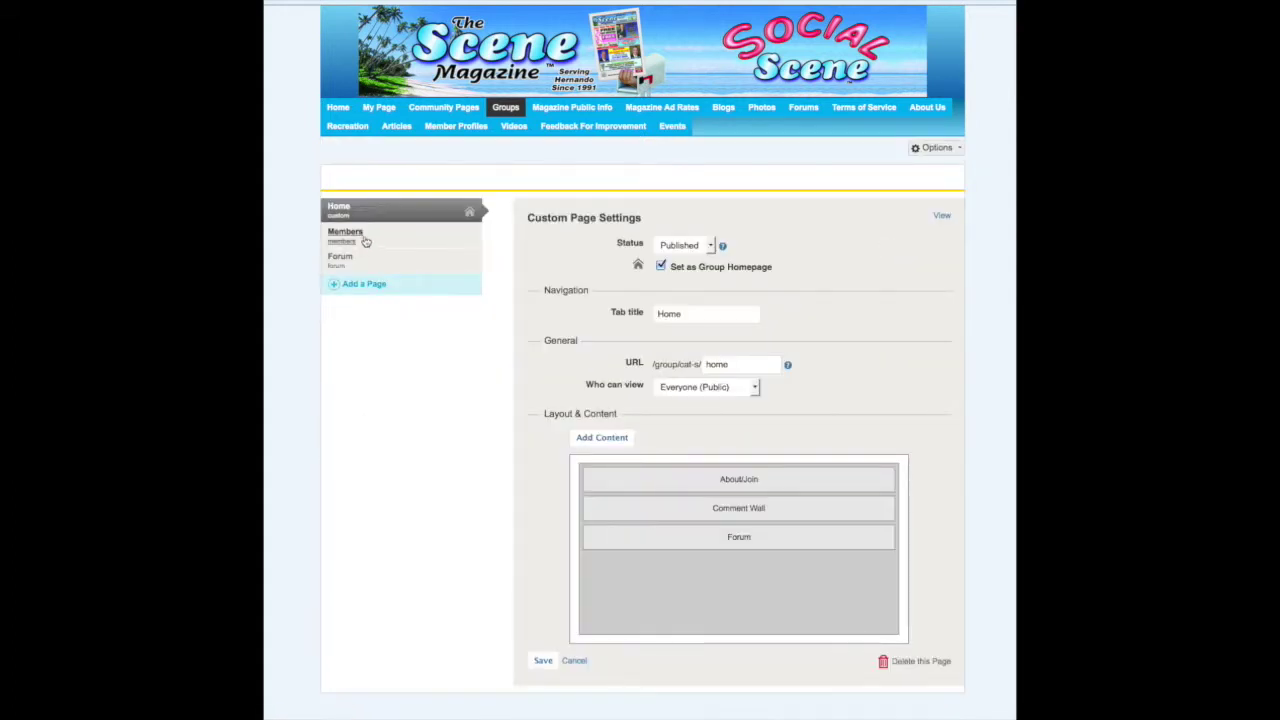
pyautogui.click(349, 238)
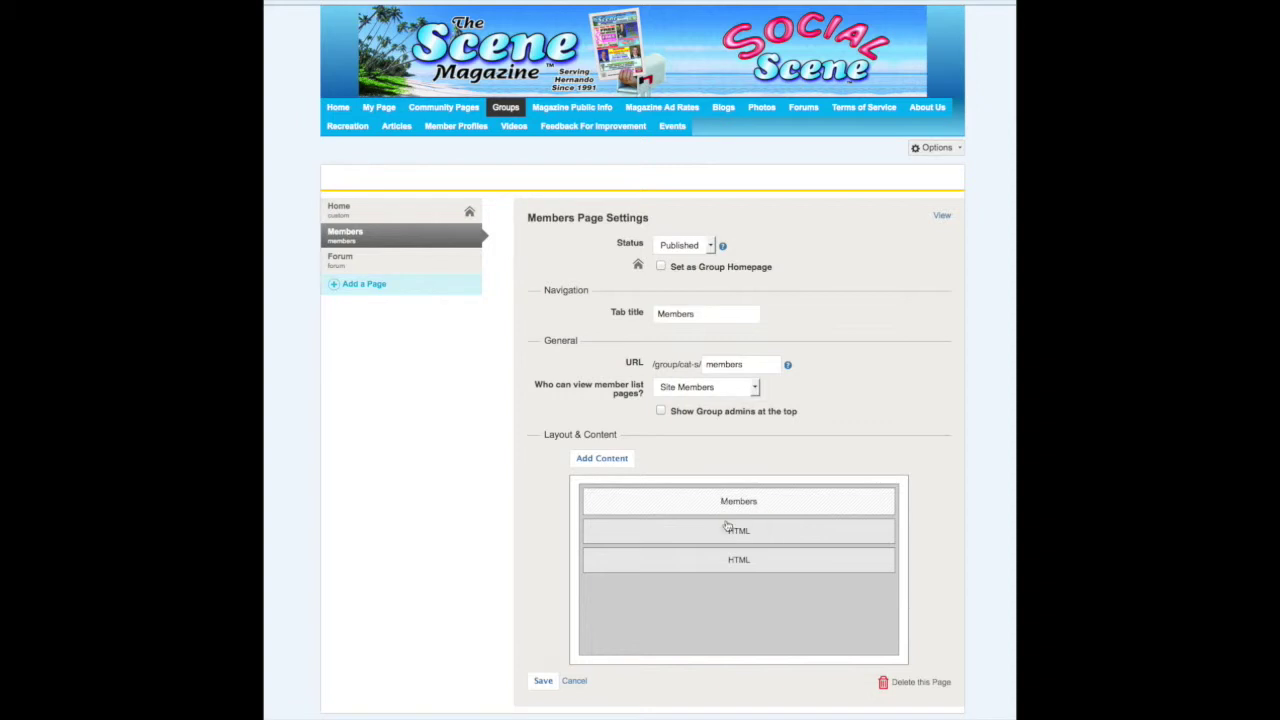
pyautogui.moveTo(731, 531); pyautogui.dragTo(744, 496)
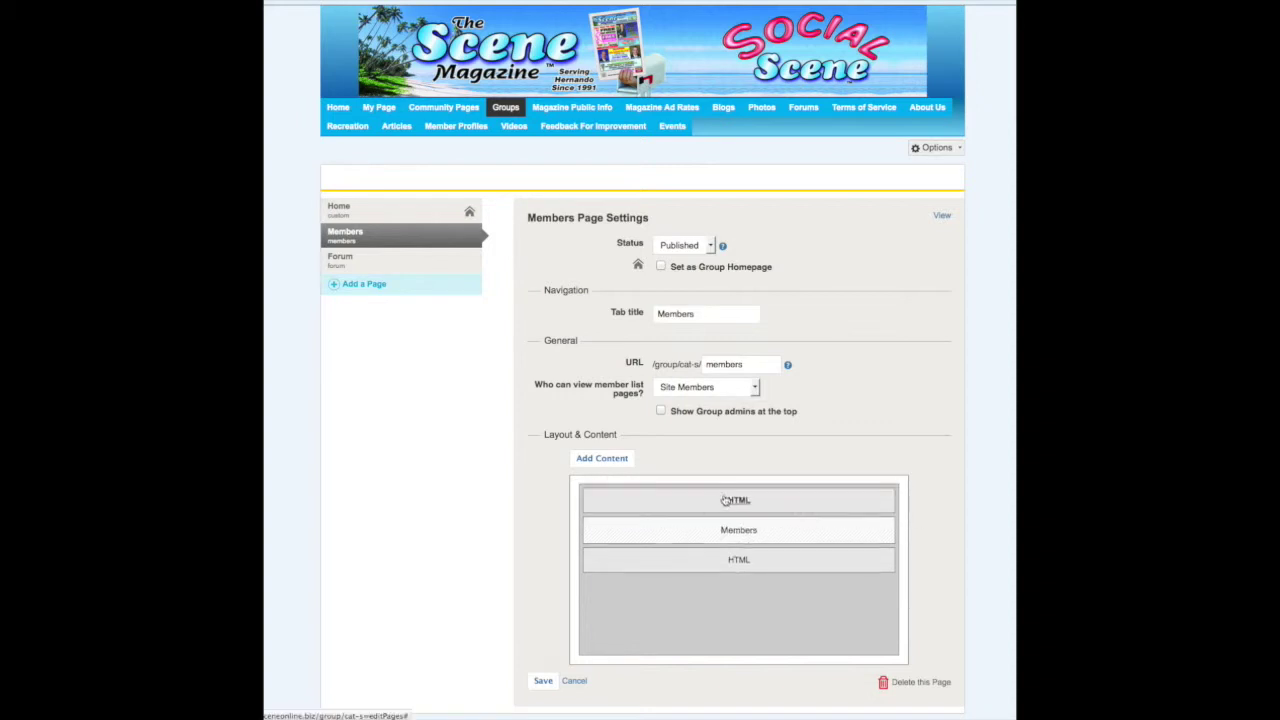
pyautogui.click(737, 562)
# - Delete the 'Thank for joining' HTML block and save the Members page layout
pyautogui.click(396, 594)
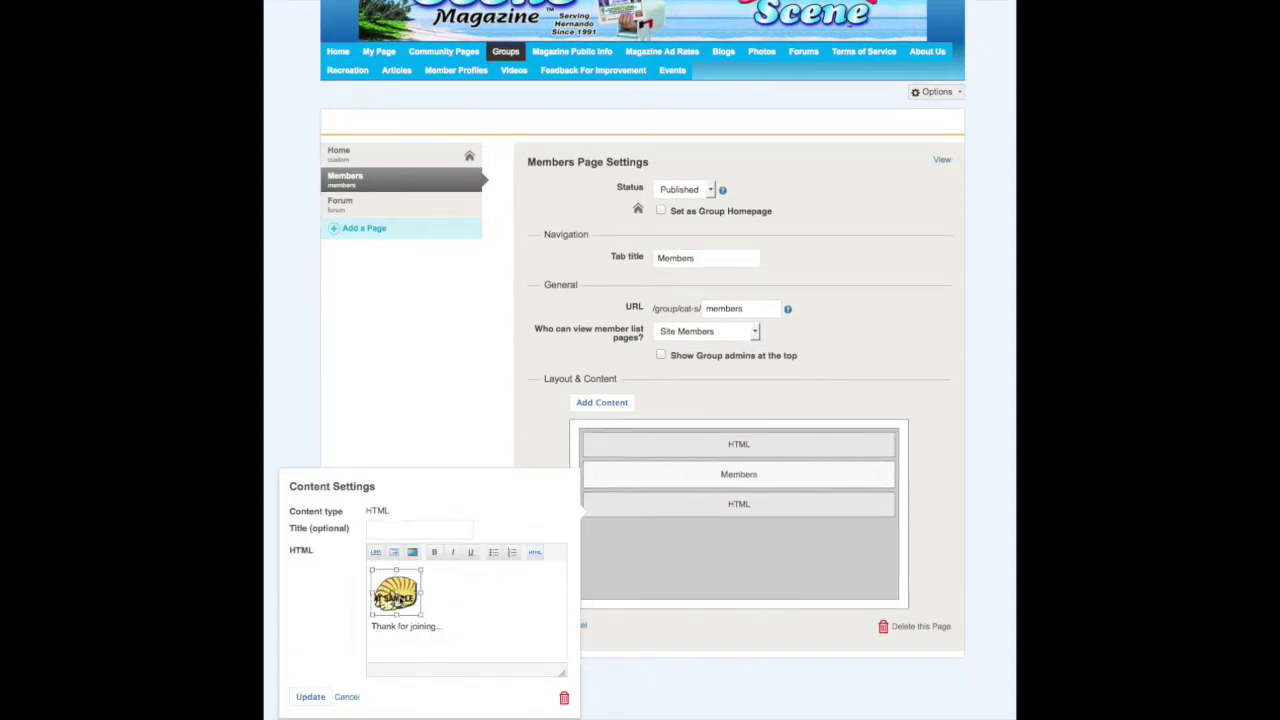
pyautogui.click(564, 700)
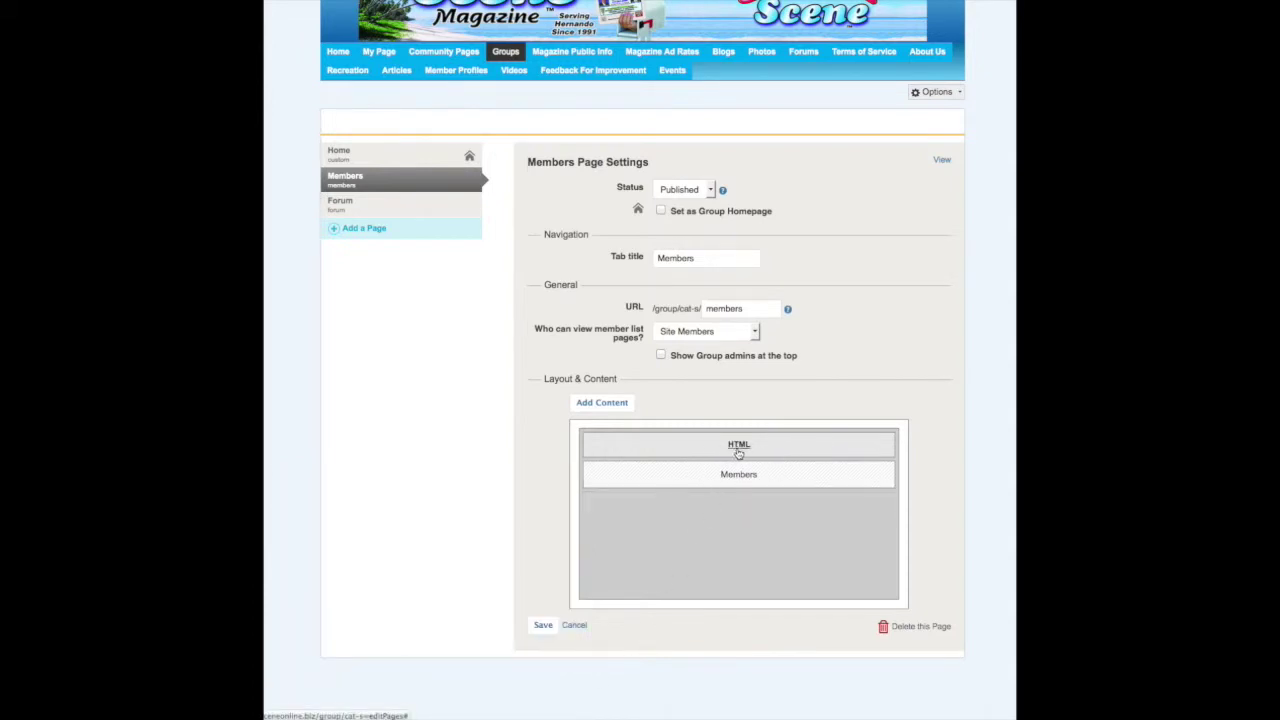
pyautogui.click(541, 628)
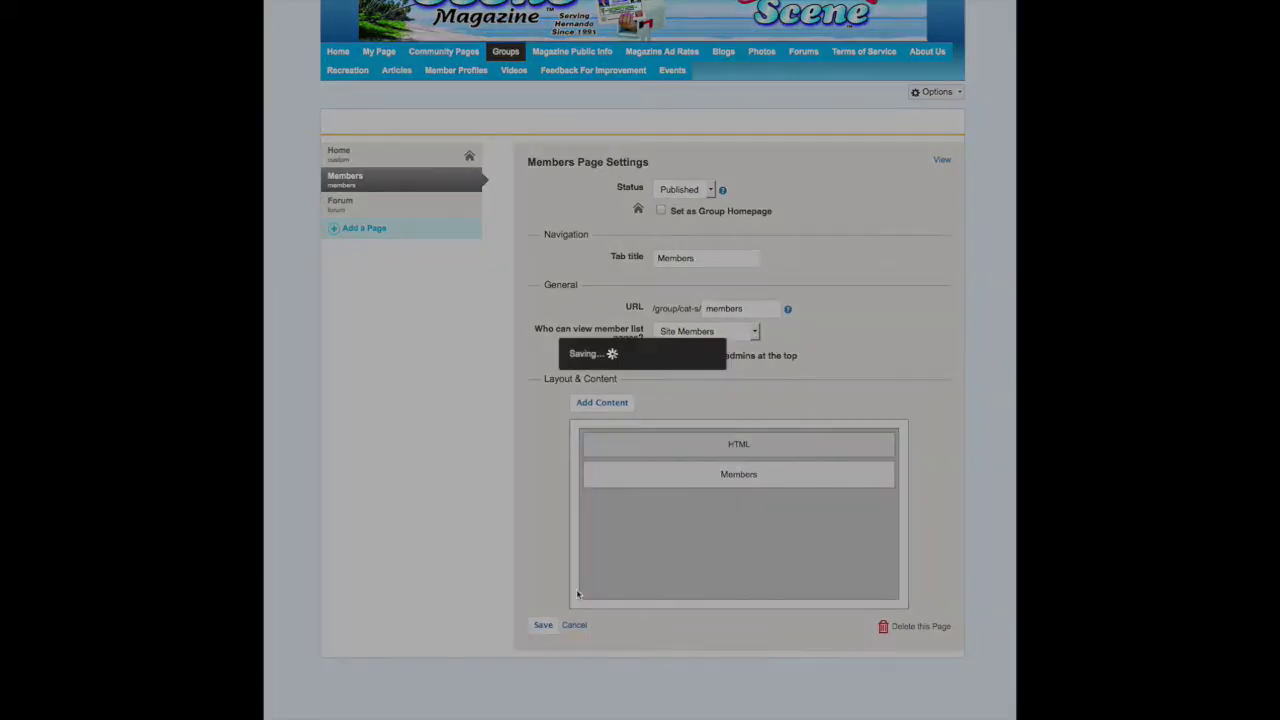
# - View the live Members page, then return to Manage Pages
pyautogui.click(940, 188)
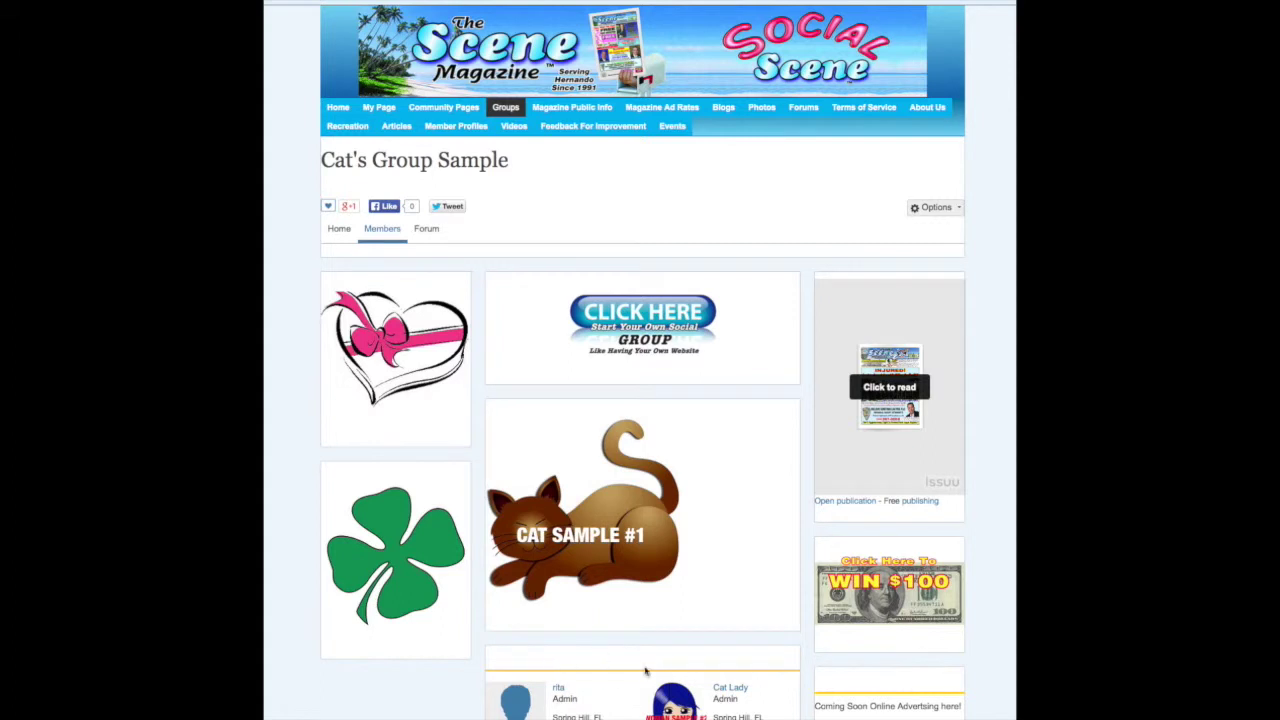
pyautogui.click(936, 208)
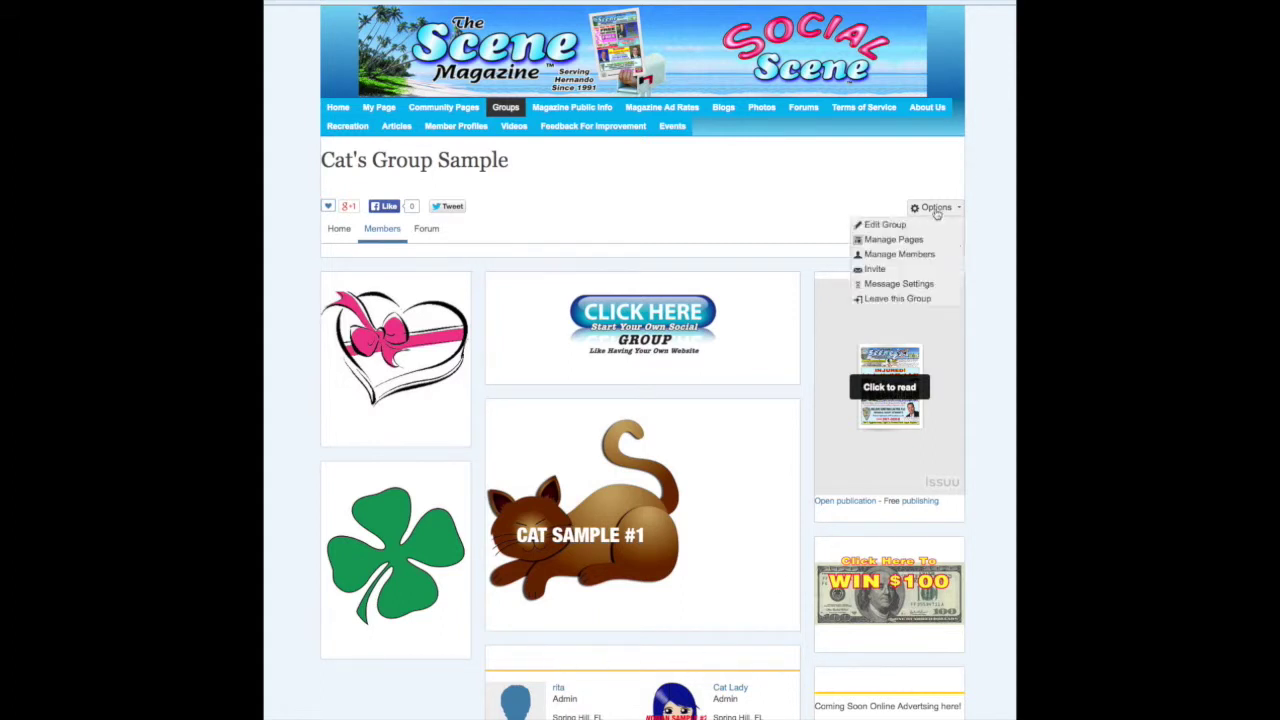
pyautogui.click(895, 240)
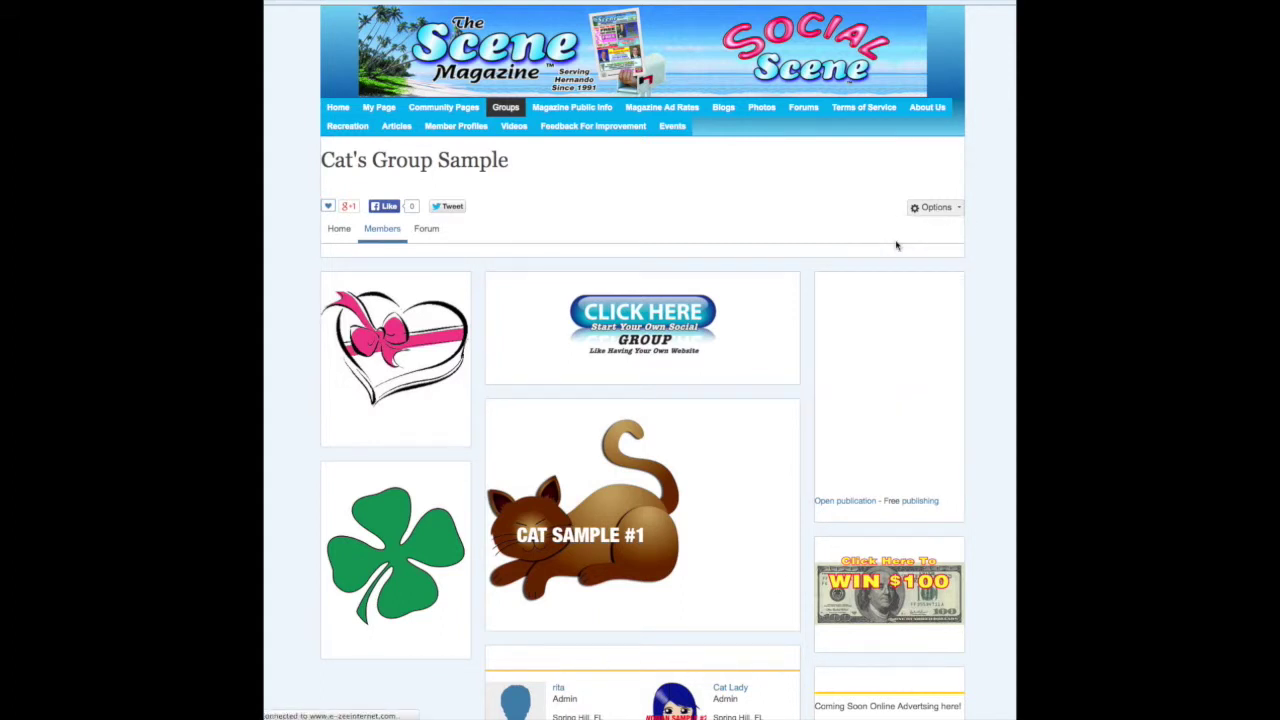
# - Drag the cat-image HTML block below the member list, save the Members page, and view it
pyautogui.click(358, 239)
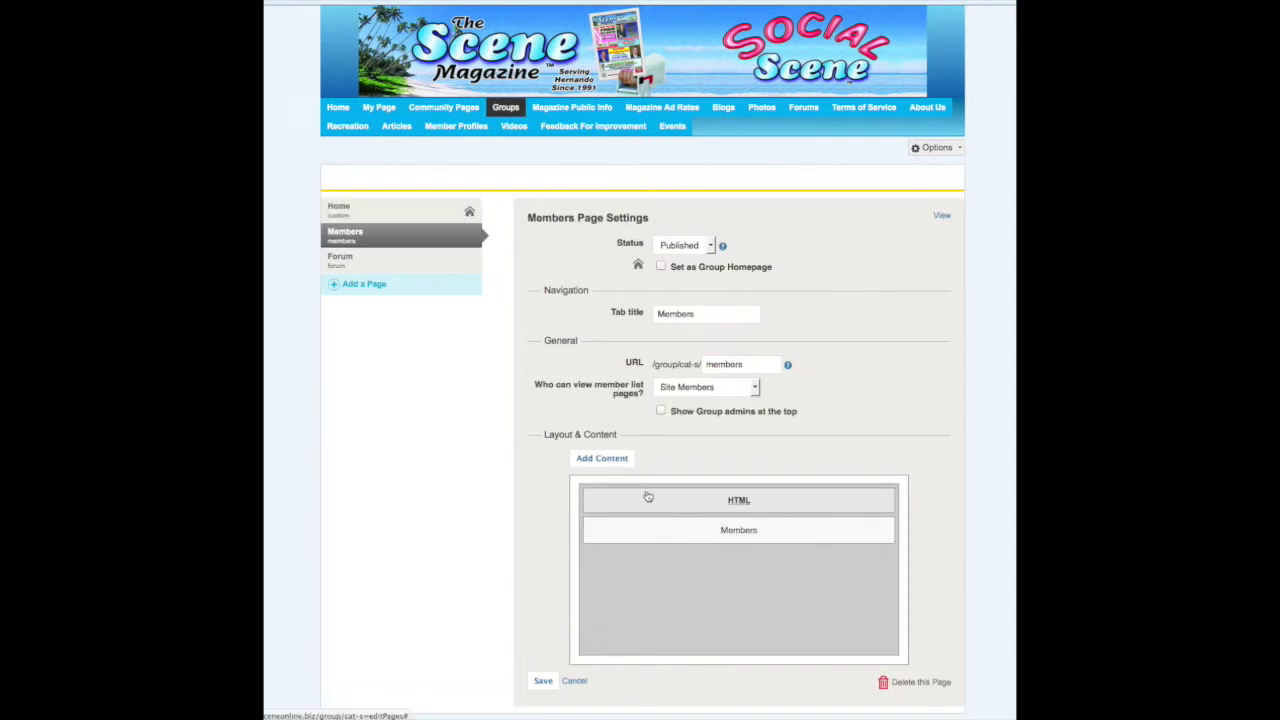
pyautogui.moveTo(648, 497)
pyautogui.mouseDown()
pyautogui.moveTo(677, 526)
pyautogui.moveTo(677, 569)
pyautogui.moveTo(648, 520)
pyautogui.mouseUp()
pyautogui.click(543, 680)
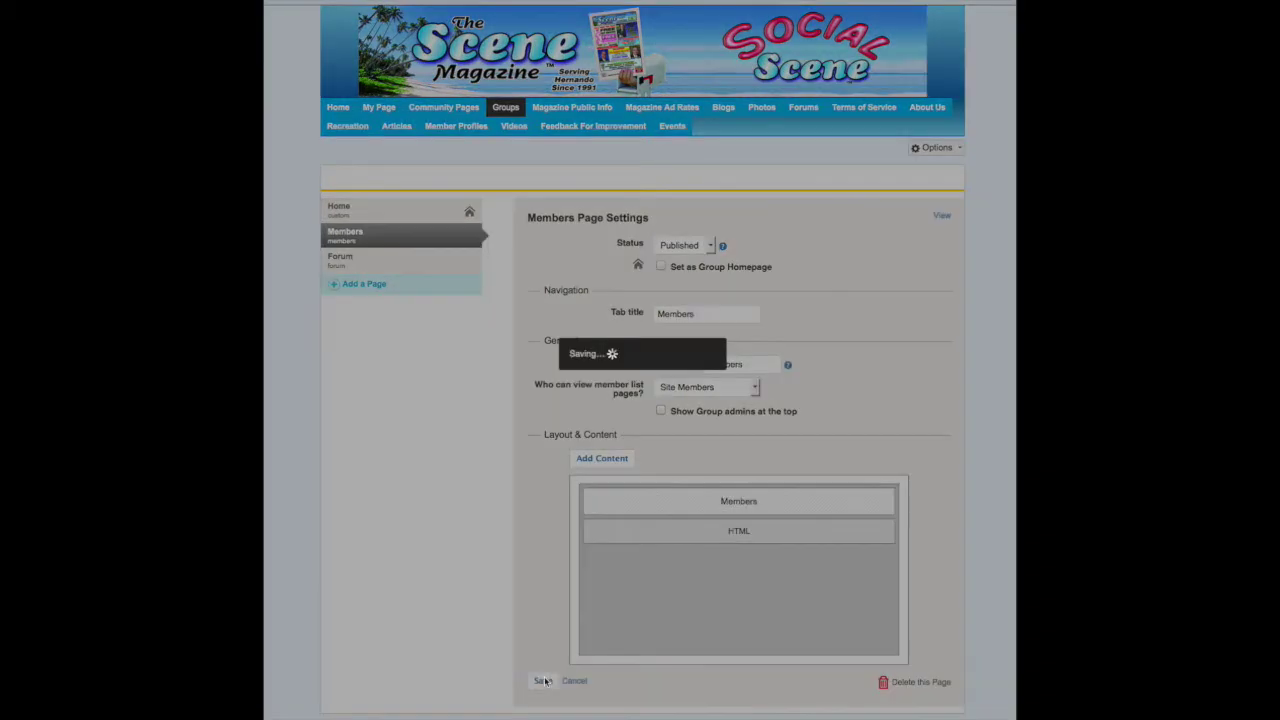
pyautogui.click(942, 243)
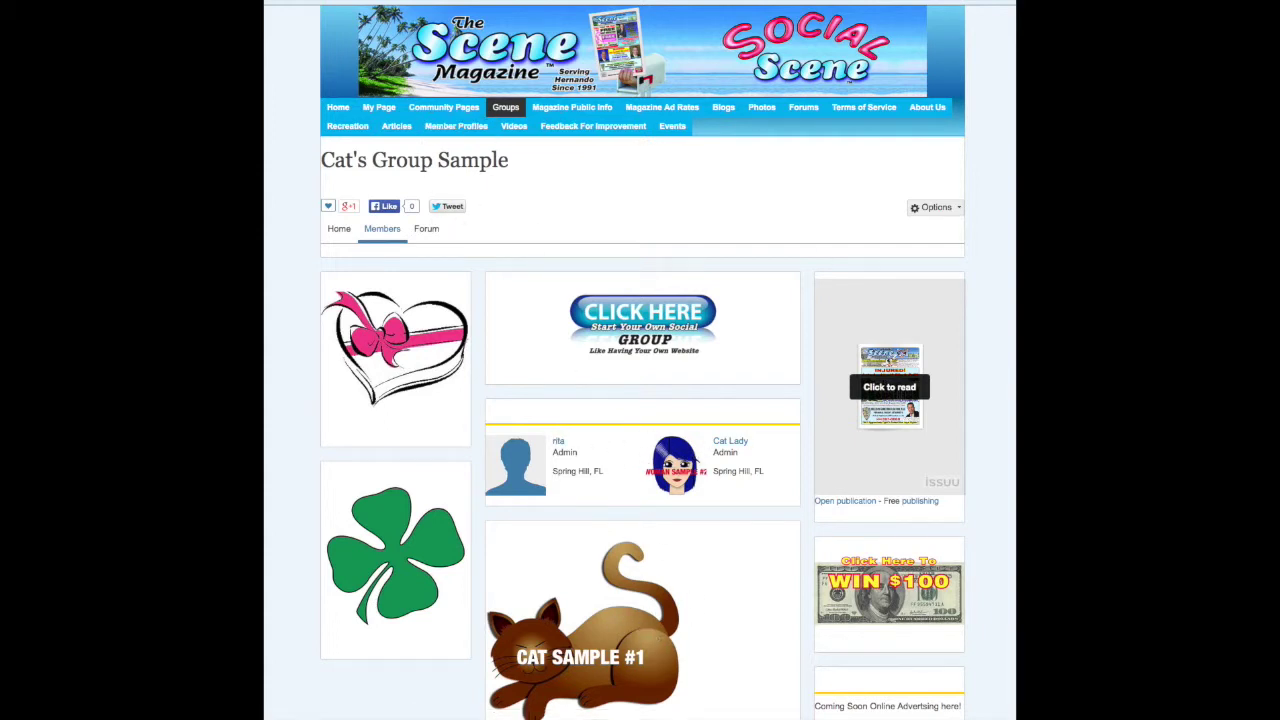
# - Add an Articles page with tab title 'Photos', save it, and view the new Photos tab
pyautogui.click(932, 210)
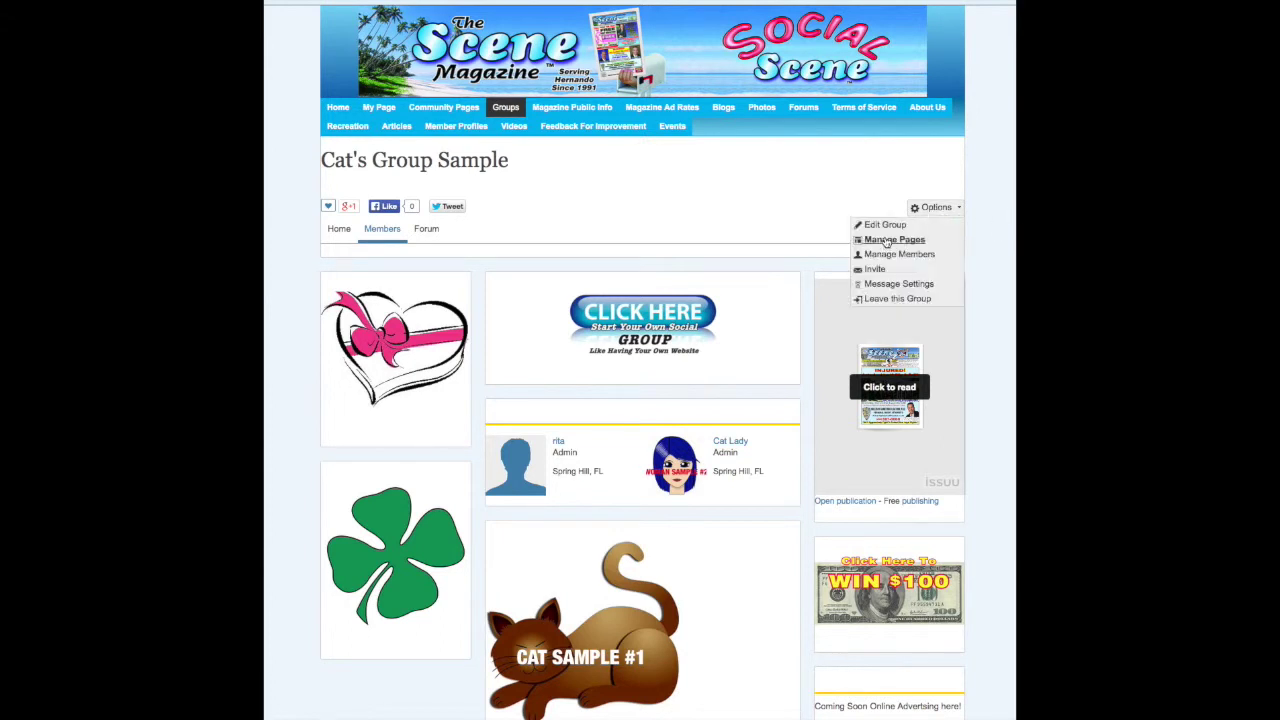
pyautogui.click(853, 245)
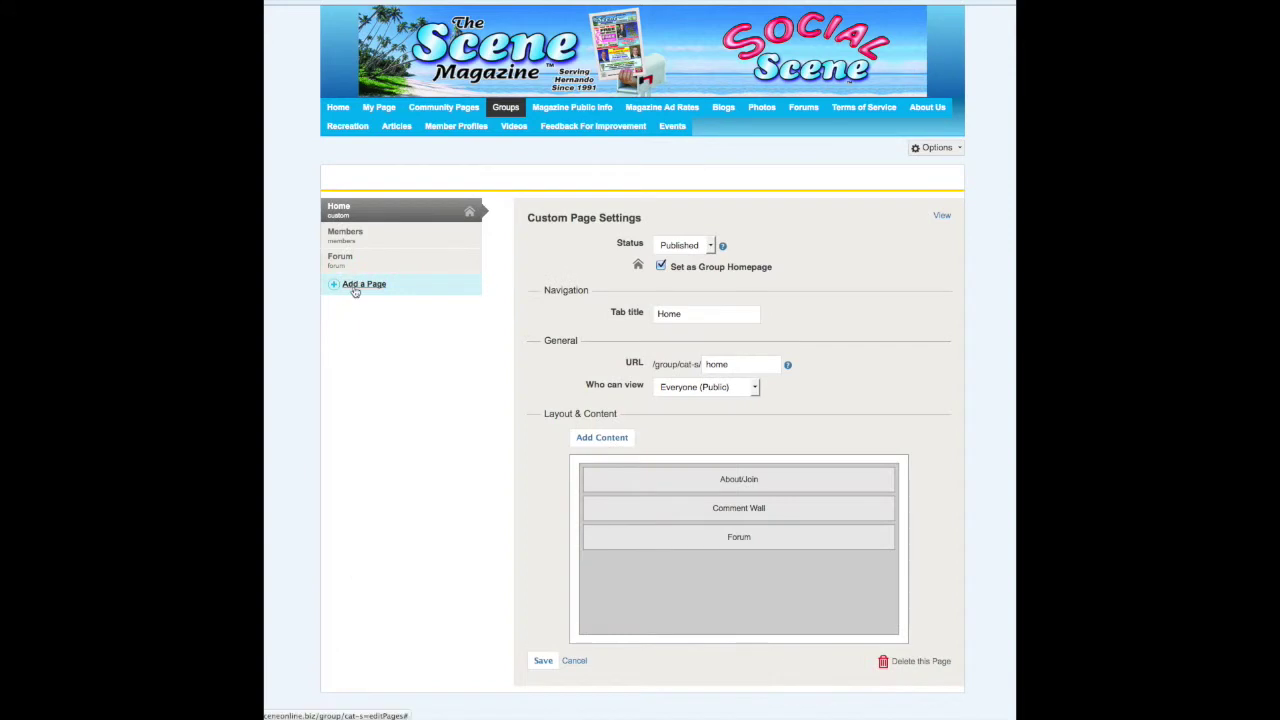
pyautogui.click(352, 286)
pyautogui.scroll(-1, 355, 292)
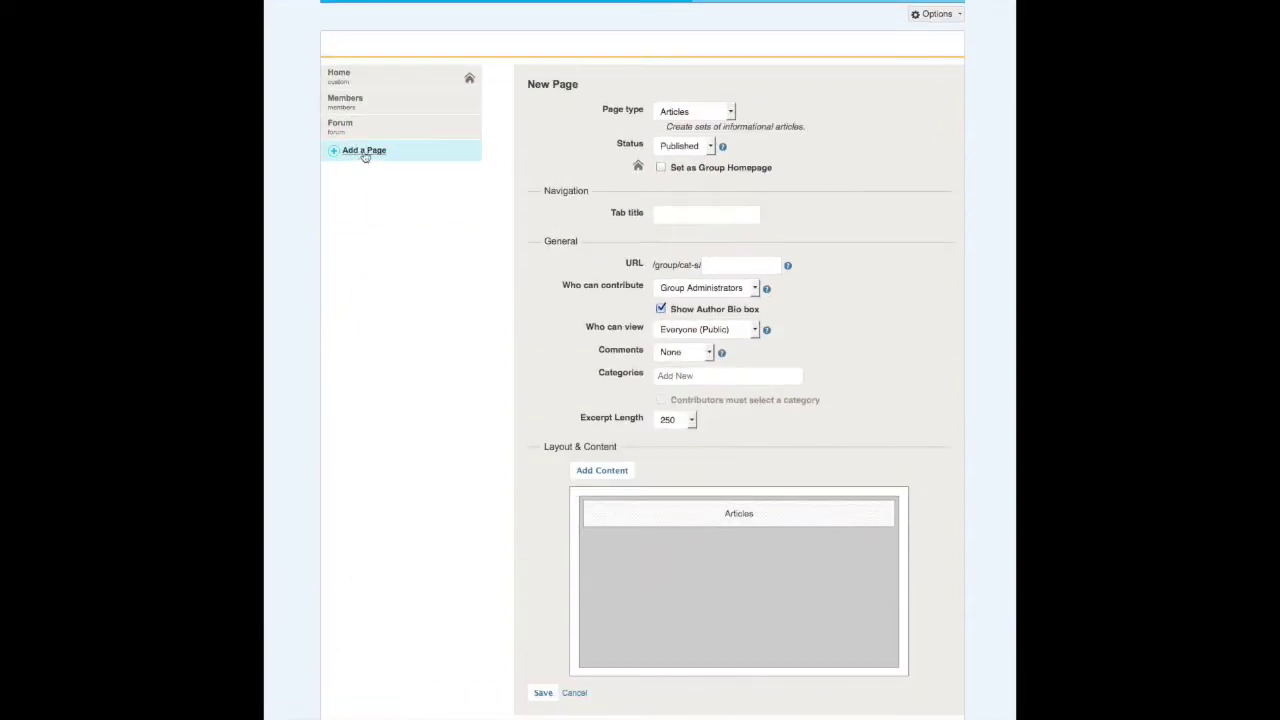
pyautogui.click(685, 214)
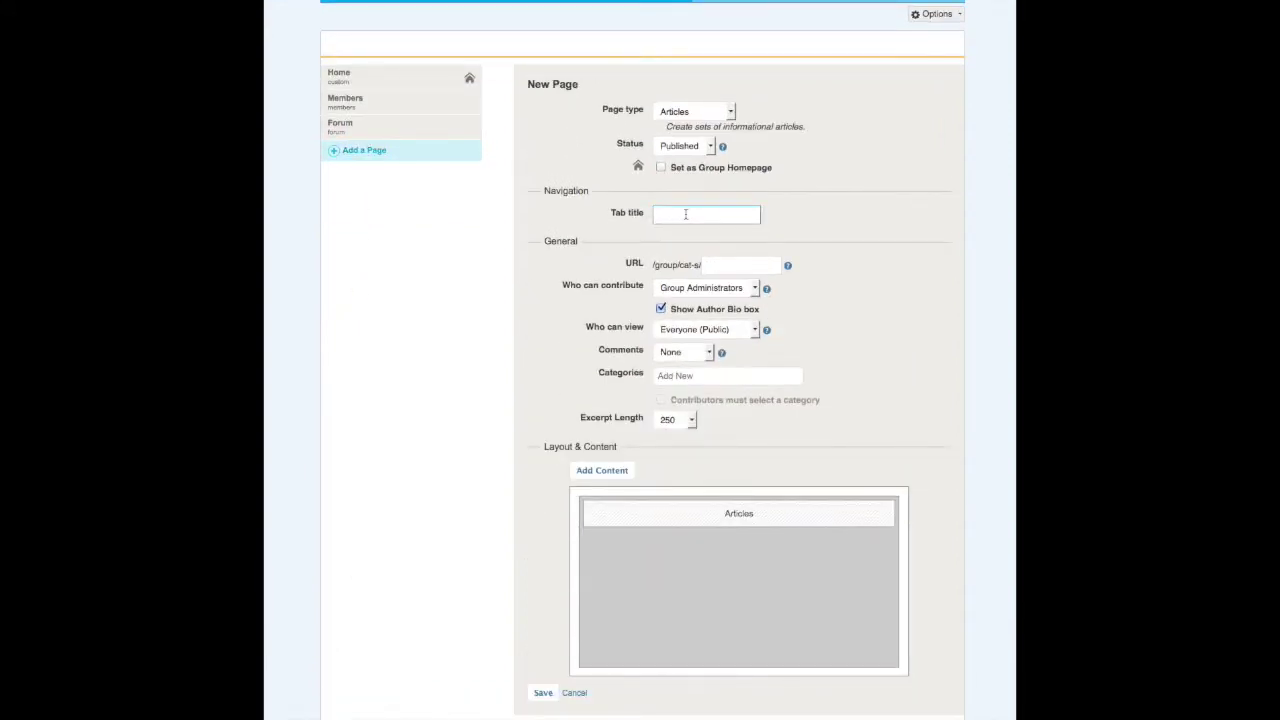
pyautogui.write('Photos')
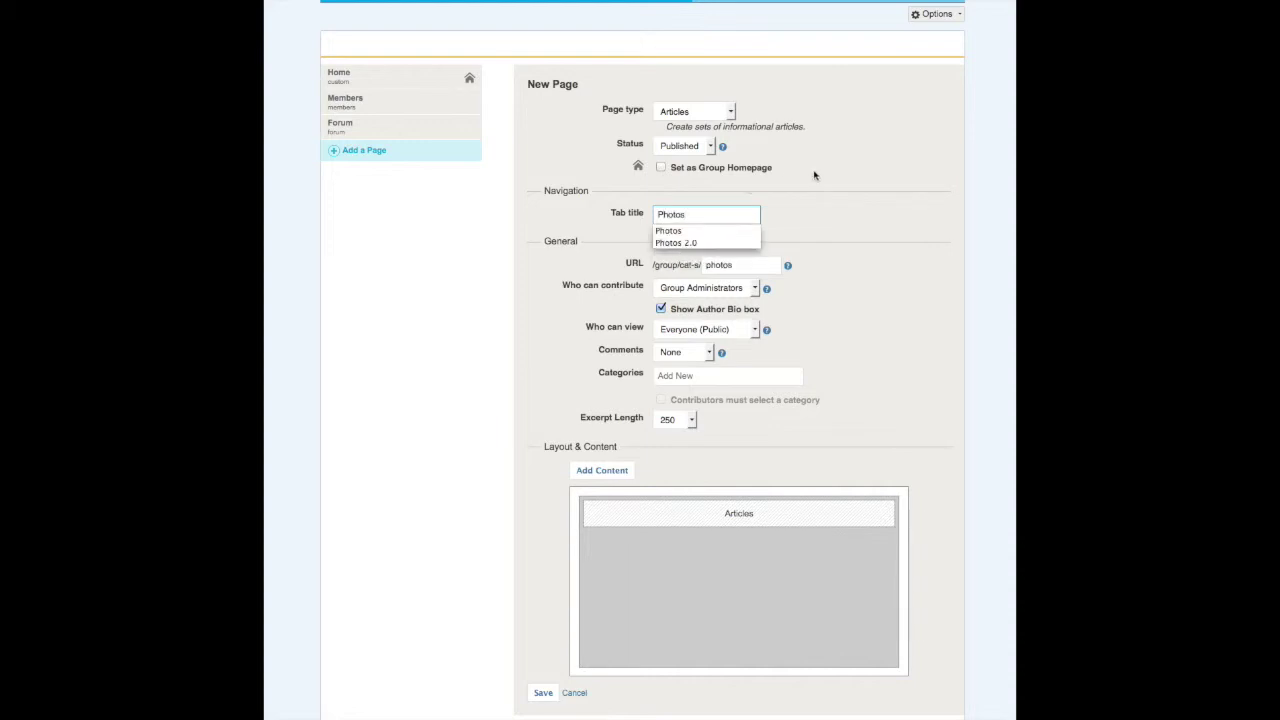
pyautogui.click(814, 175)
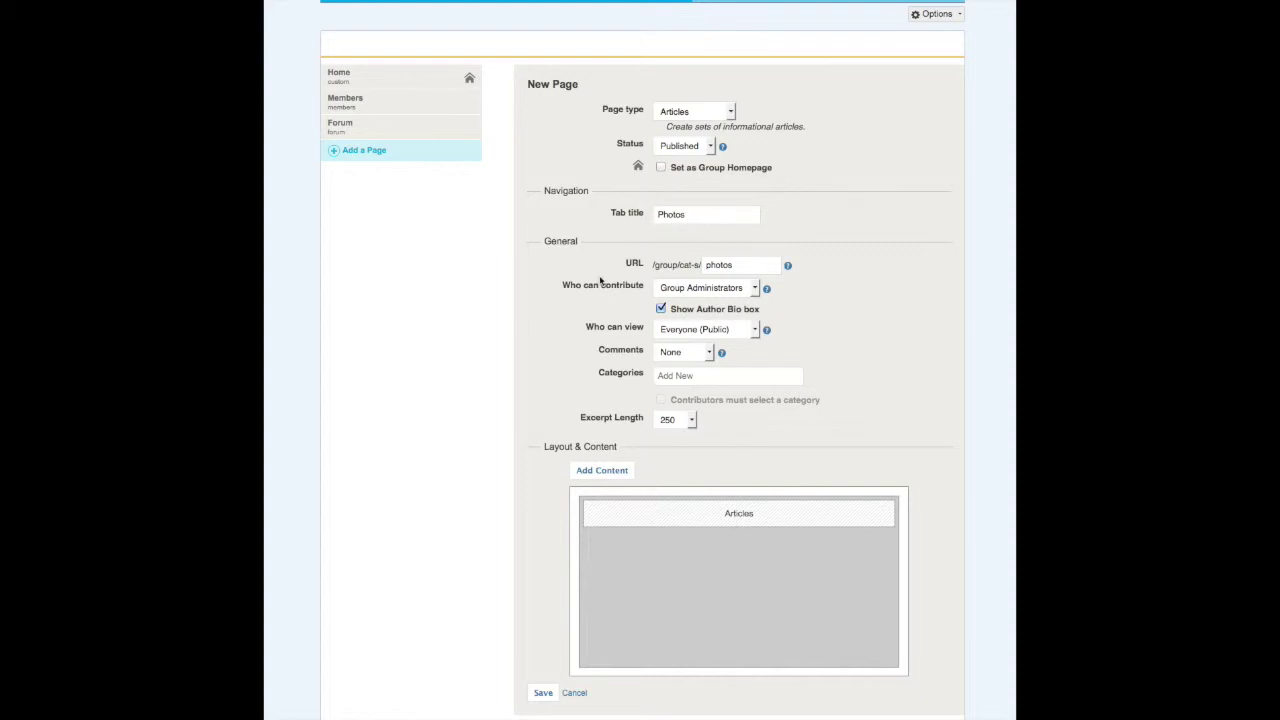
pyautogui.click(543, 693)
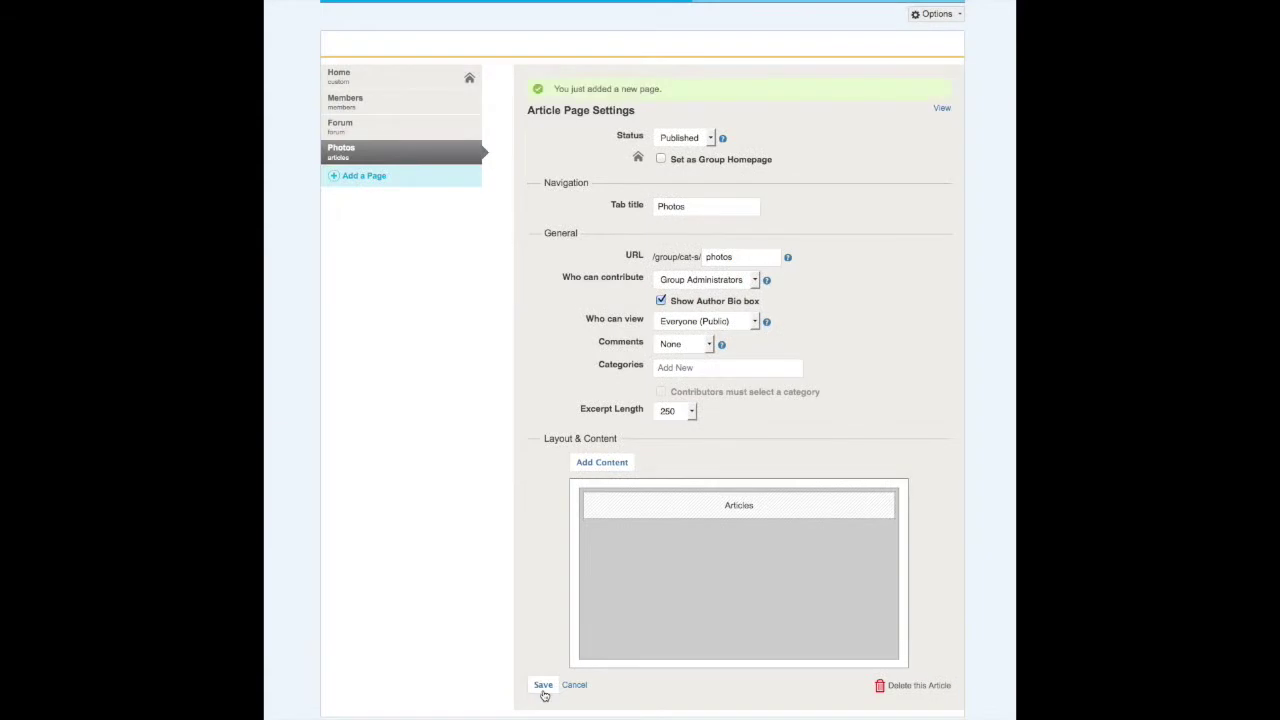
pyautogui.click(942, 108)
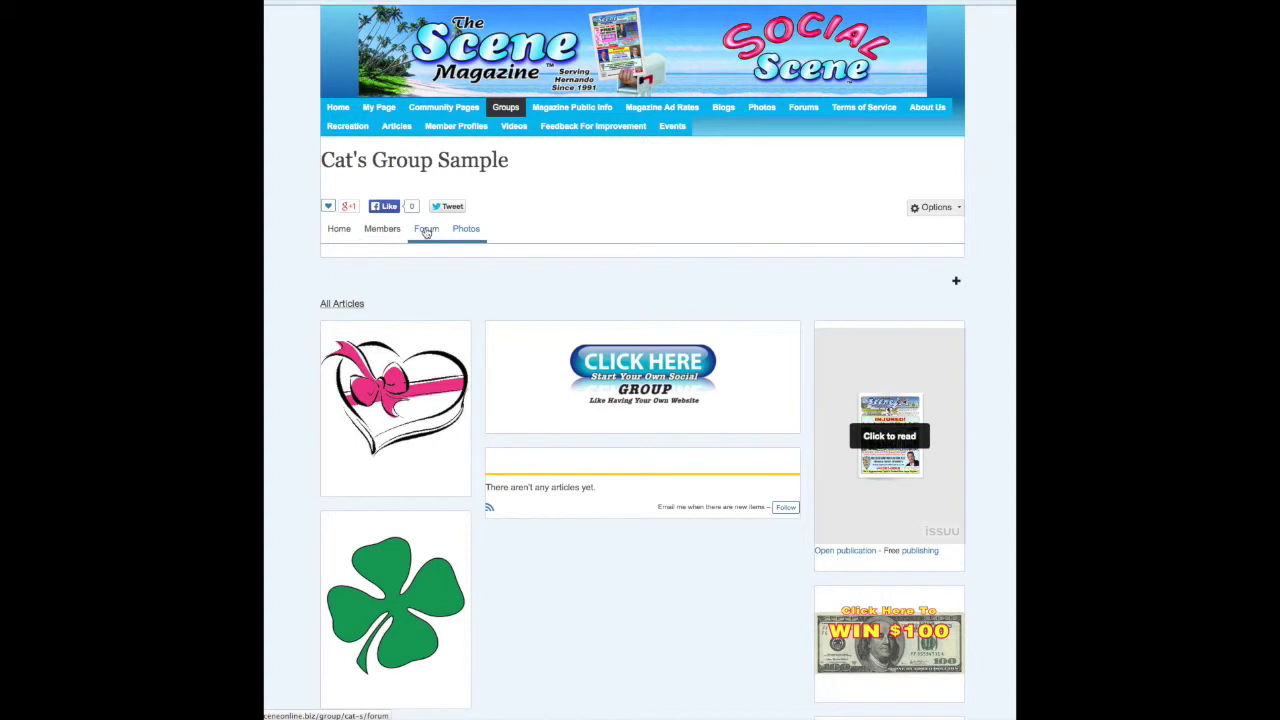
# - Check the Forum and Photos tabs, then open the Photos page's settings in Manage Pages
pyautogui.click(426, 229)
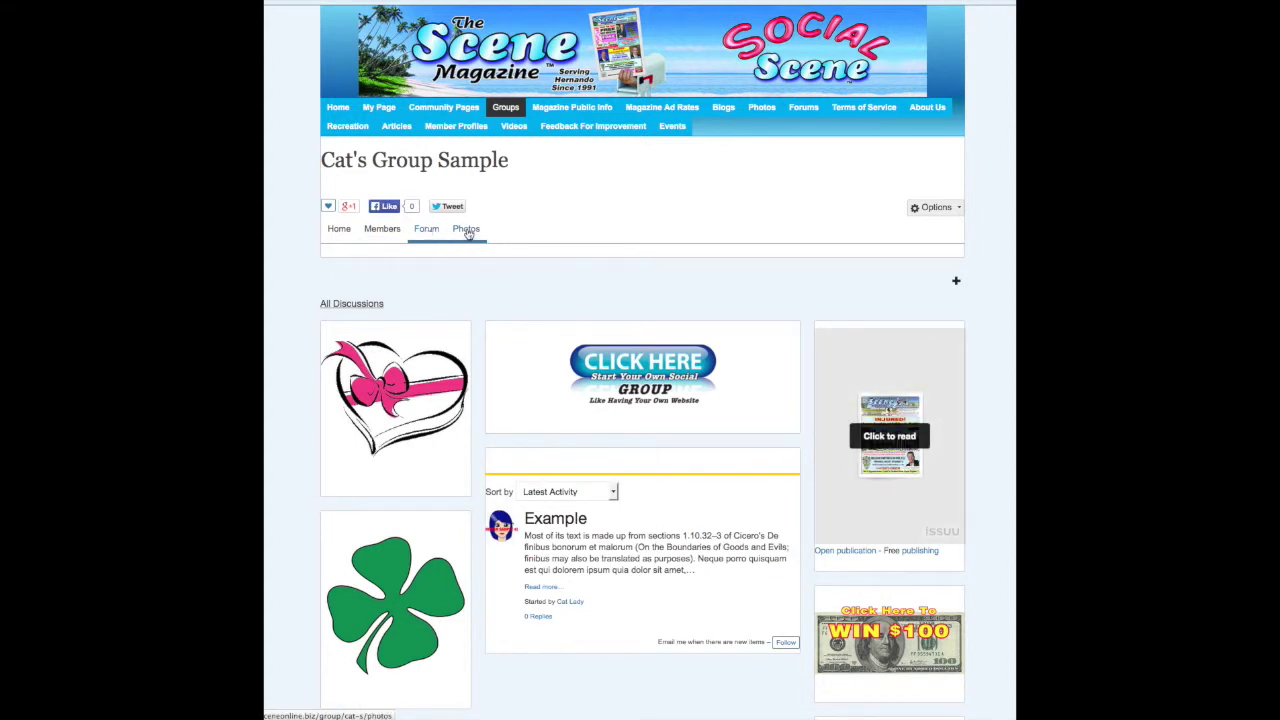
pyautogui.click(467, 230)
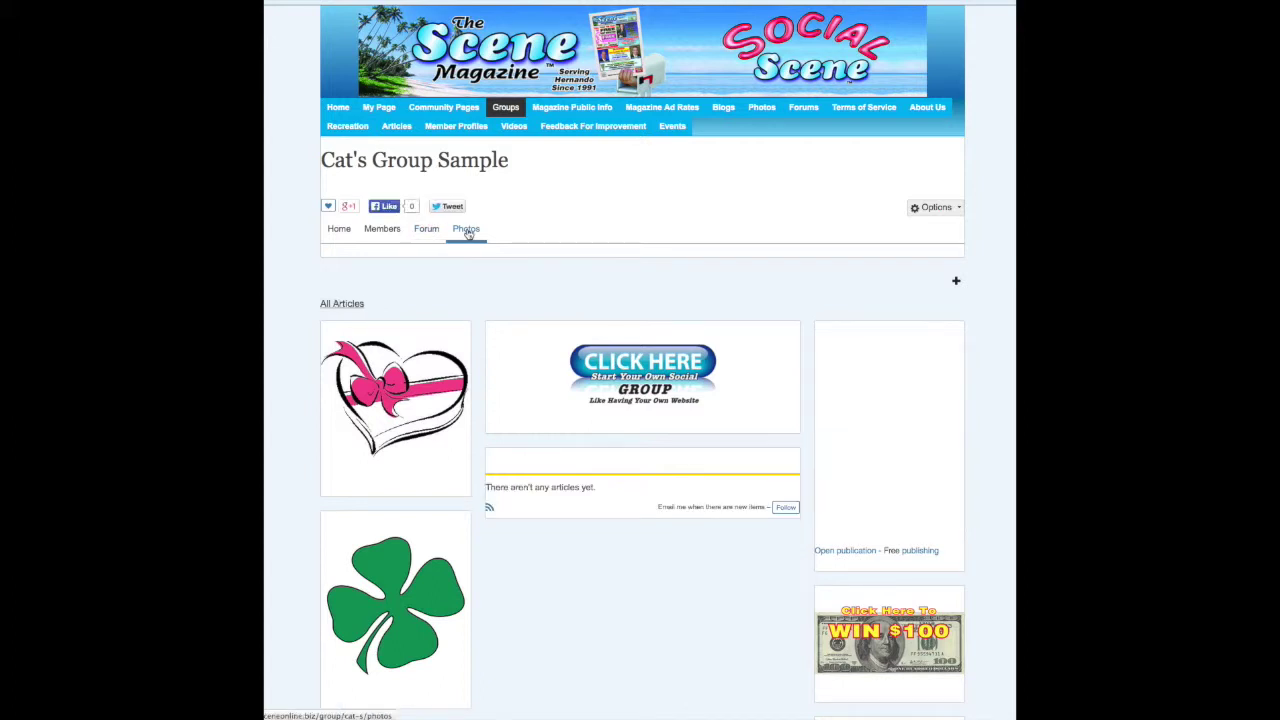
pyautogui.click(935, 209)
pyautogui.click(903, 242)
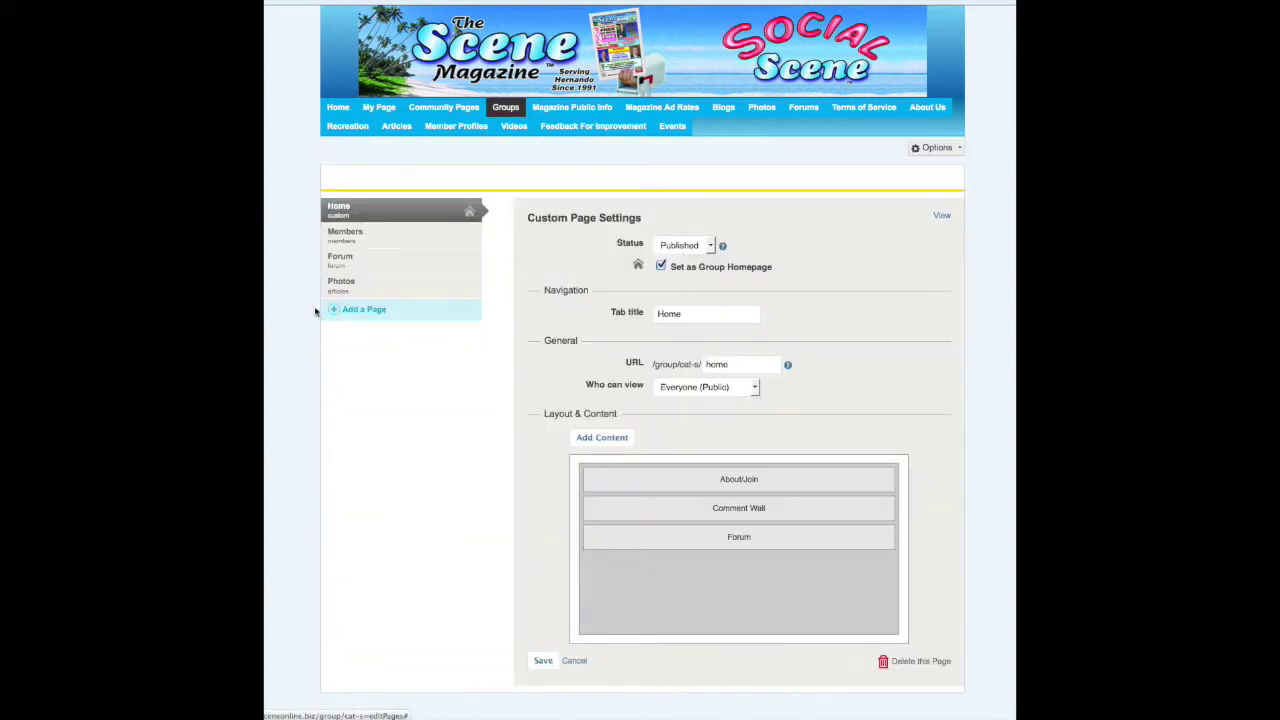
pyautogui.moveTo(337, 287)
pyautogui.mouseDown()
pyautogui.moveTo(338, 240)
pyautogui.moveTo(351, 287)
pyautogui.mouseUp()
pyautogui.click(341, 286)
pyautogui.scroll(-2, 343, 280)
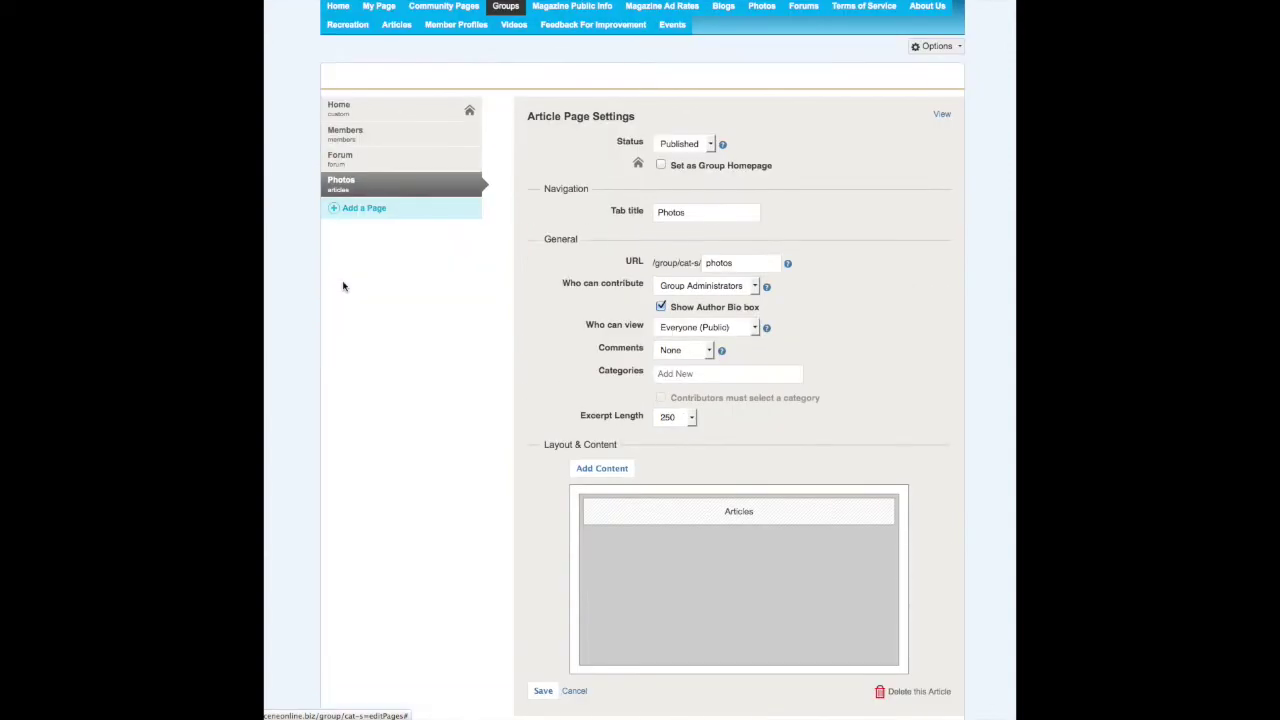
# - Add an HTML block with the uploaded Cat-04.jpg image to Photos, save, and view the page
pyautogui.click(605, 469)
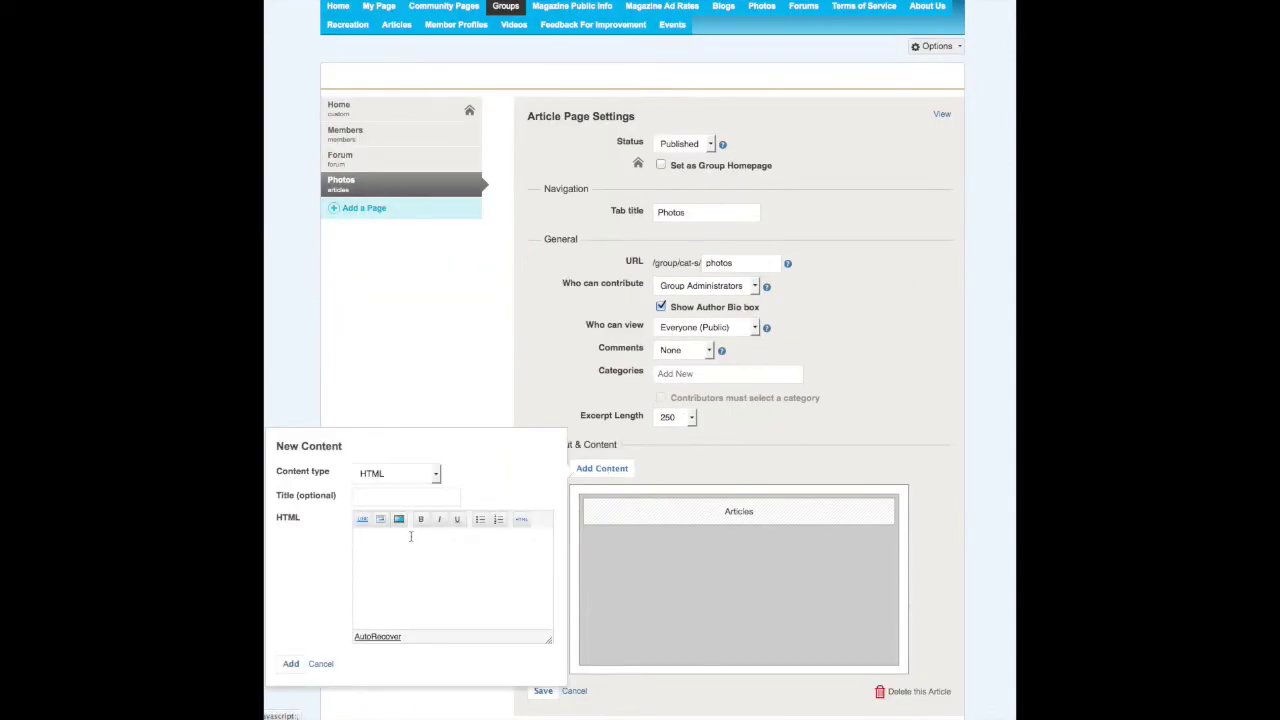
pyautogui.click(381, 520)
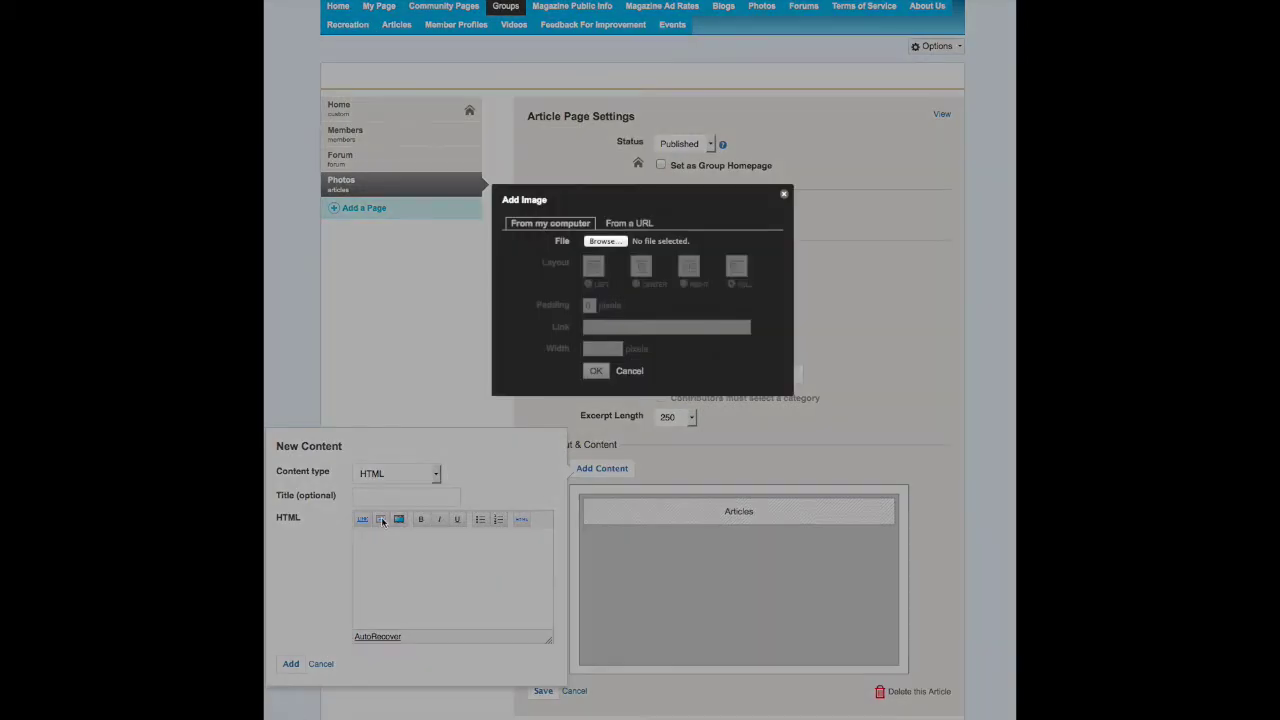
pyautogui.click(595, 243)
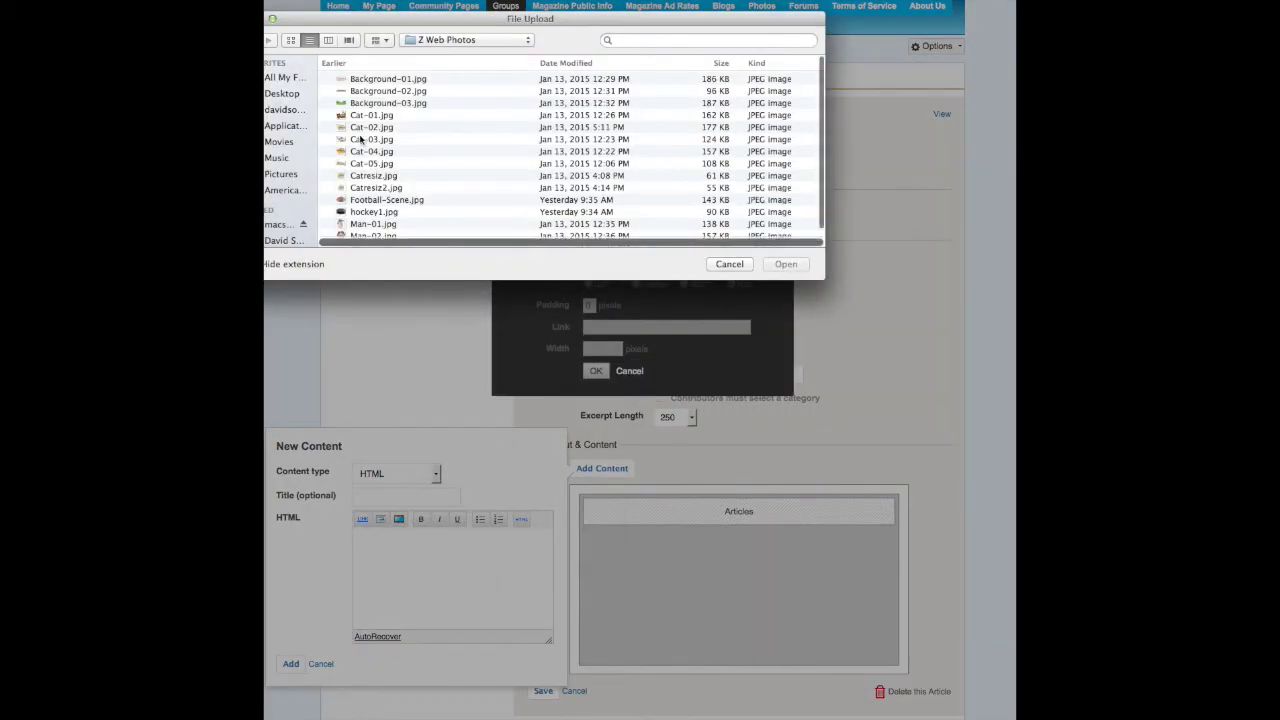
pyautogui.click(363, 178)
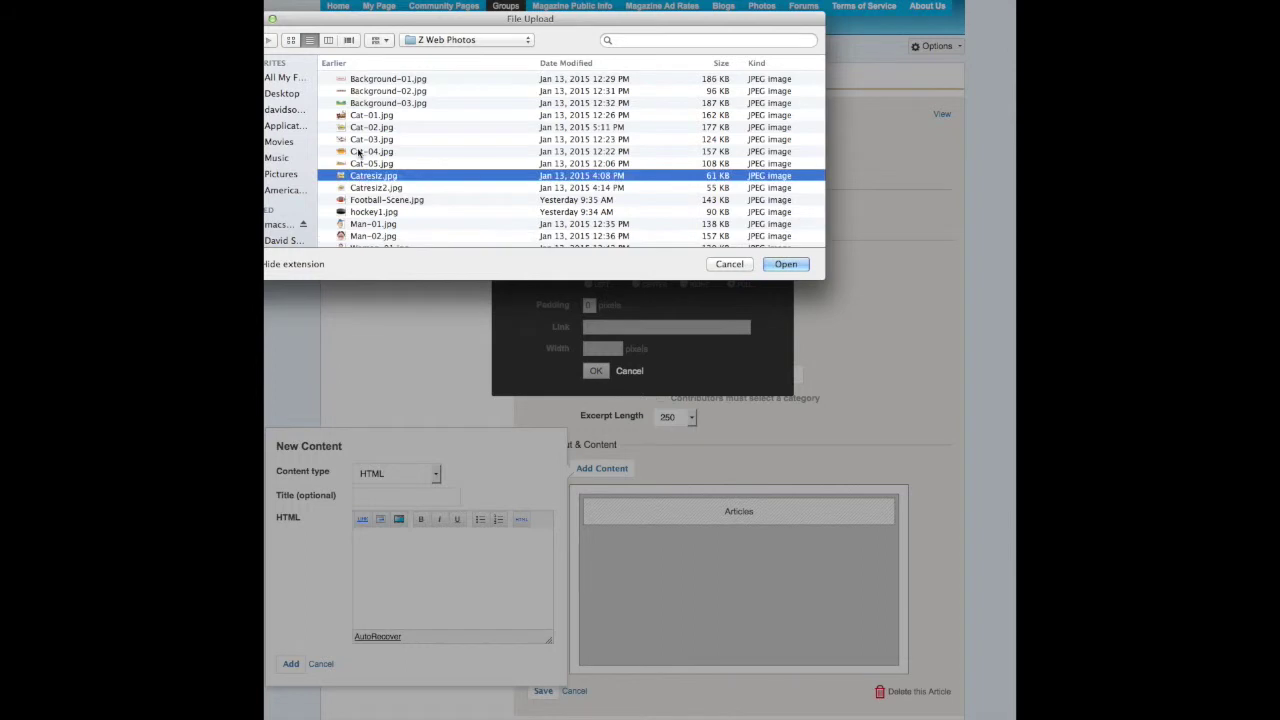
pyautogui.click(400, 151)
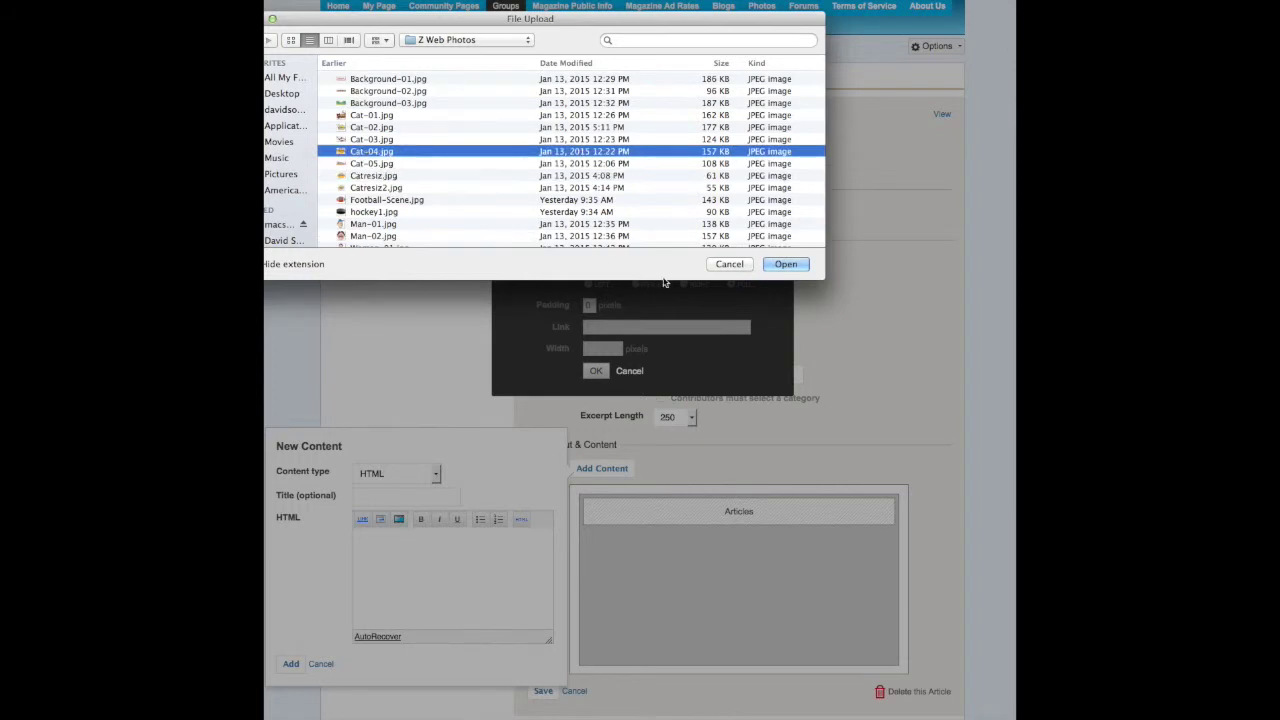
pyautogui.click(783, 264)
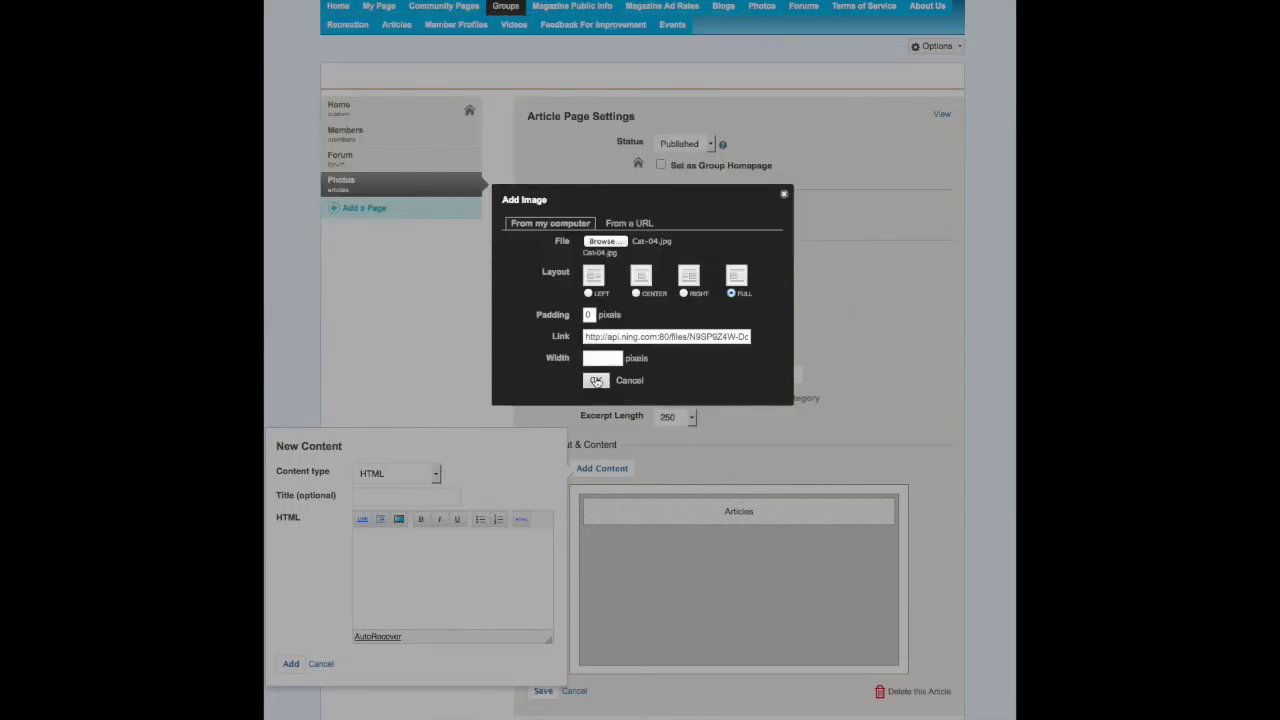
pyautogui.click(596, 381)
pyautogui.click(290, 663)
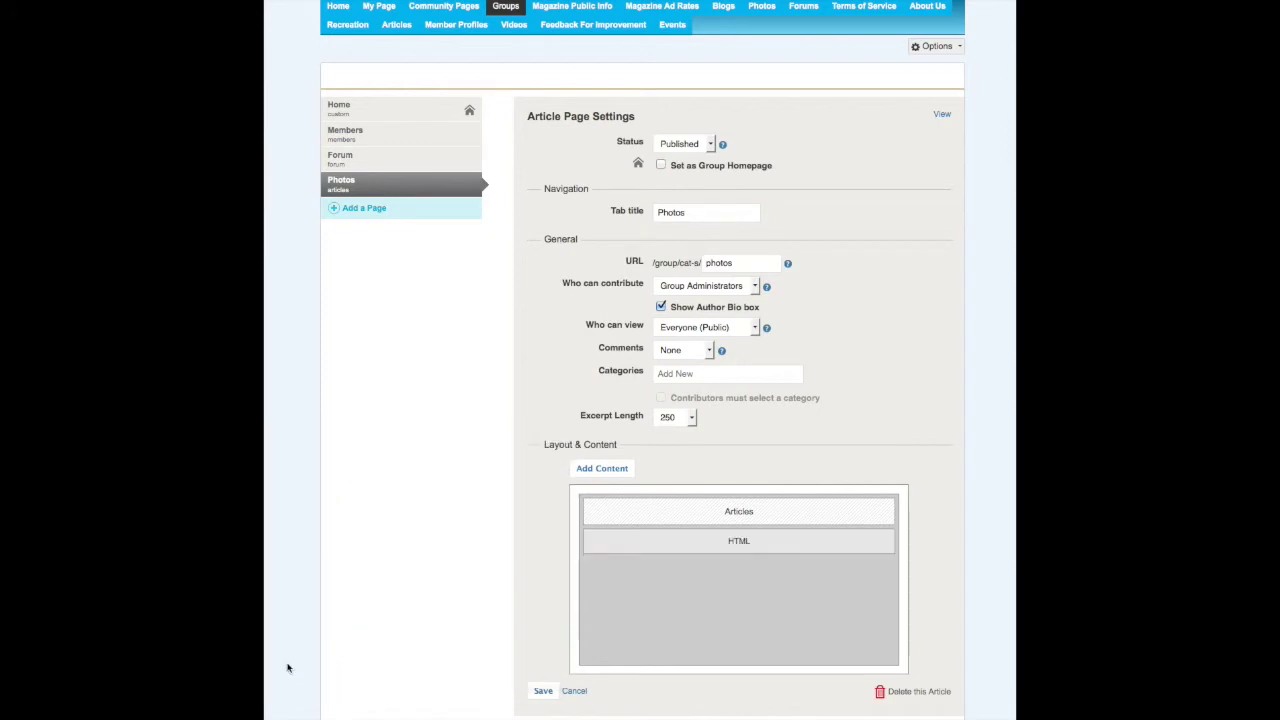
pyautogui.click(543, 691)
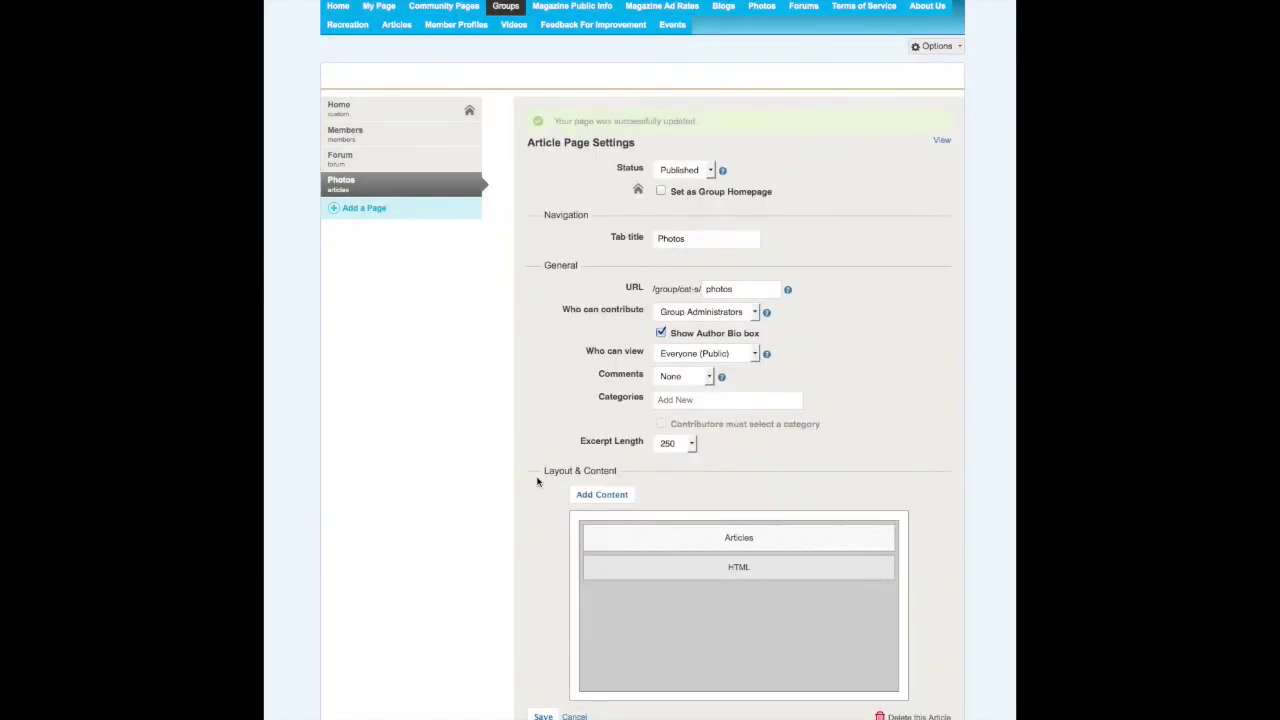
pyautogui.click(943, 141)
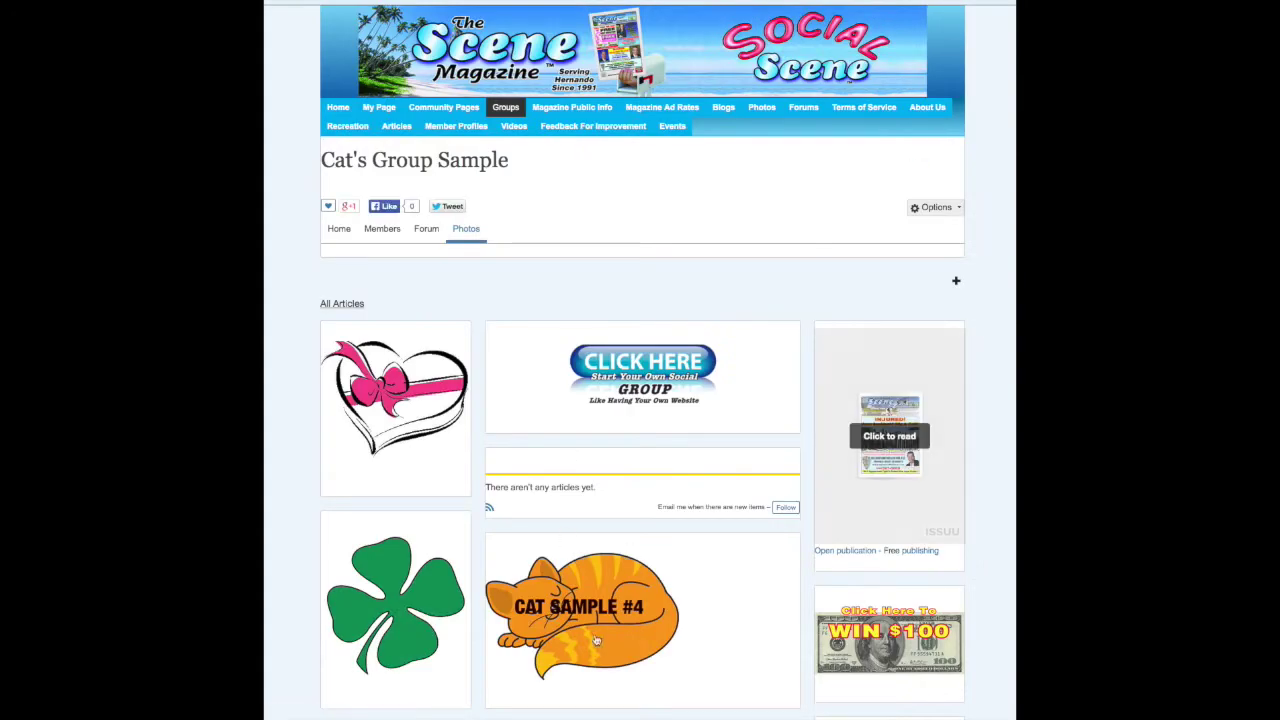
pyautogui.click(339, 230)
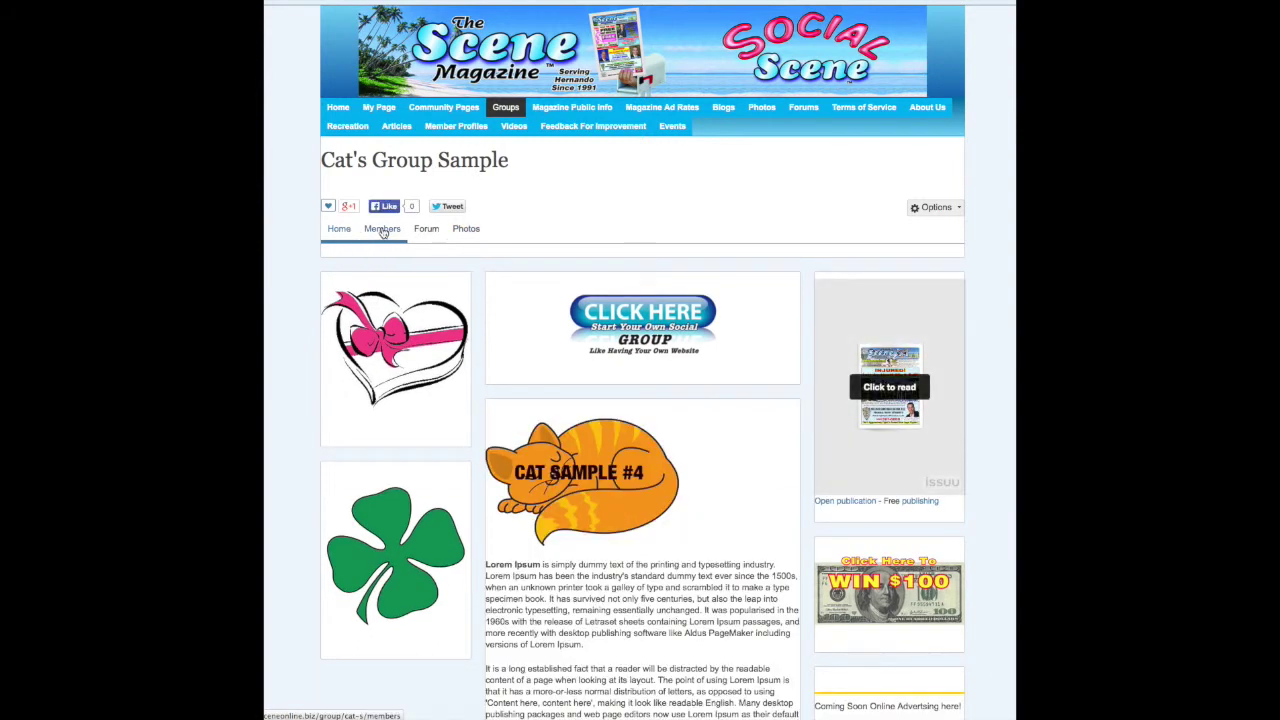
pyautogui.click(382, 229)
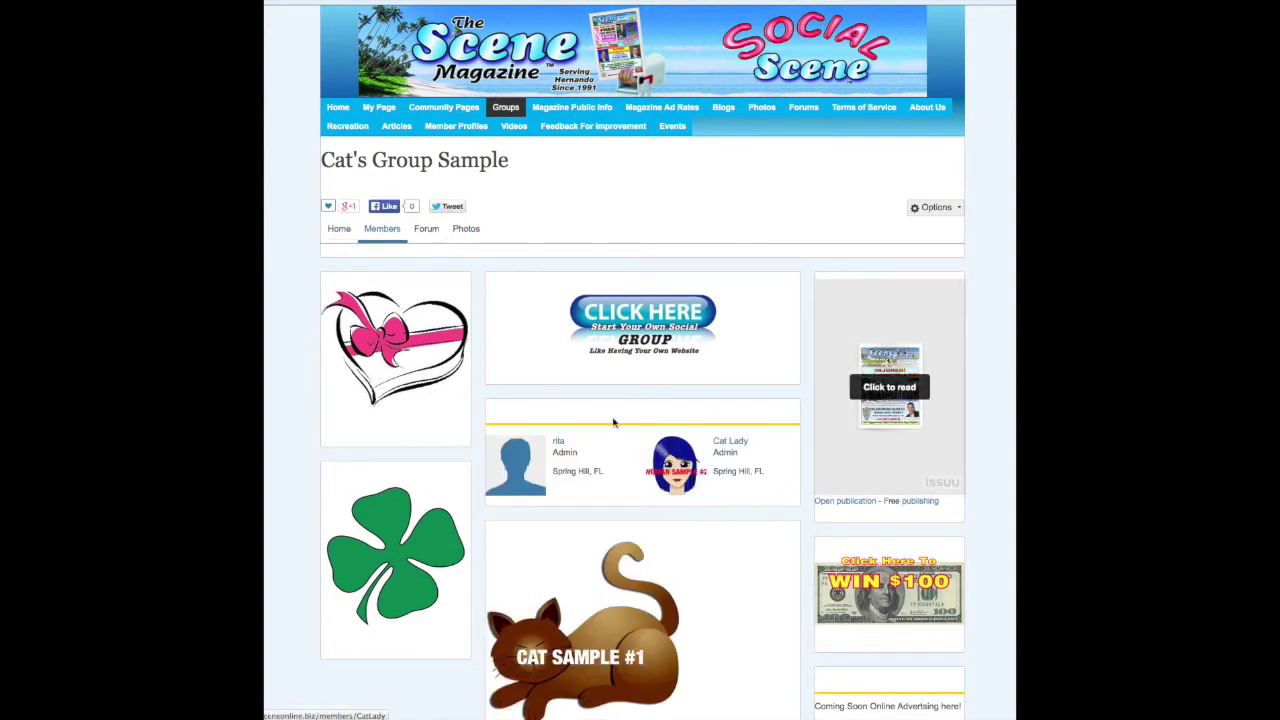
pyautogui.click(427, 230)
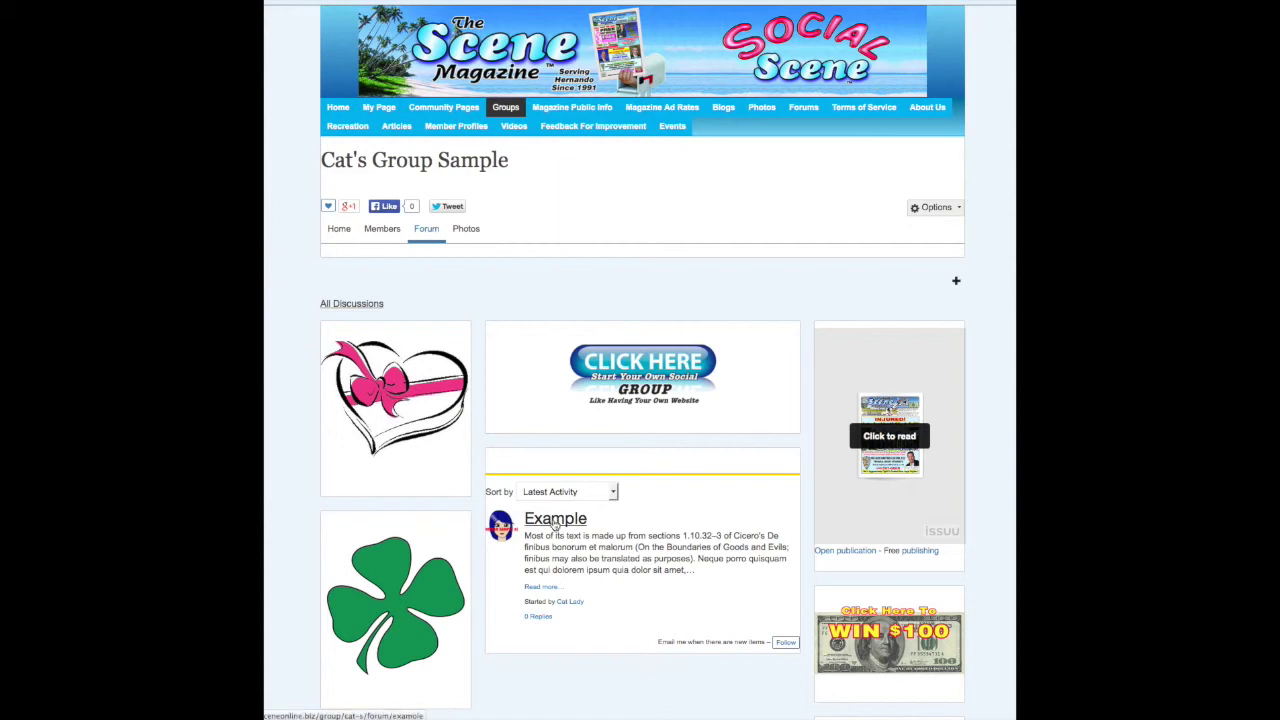
pyautogui.click(555, 520)
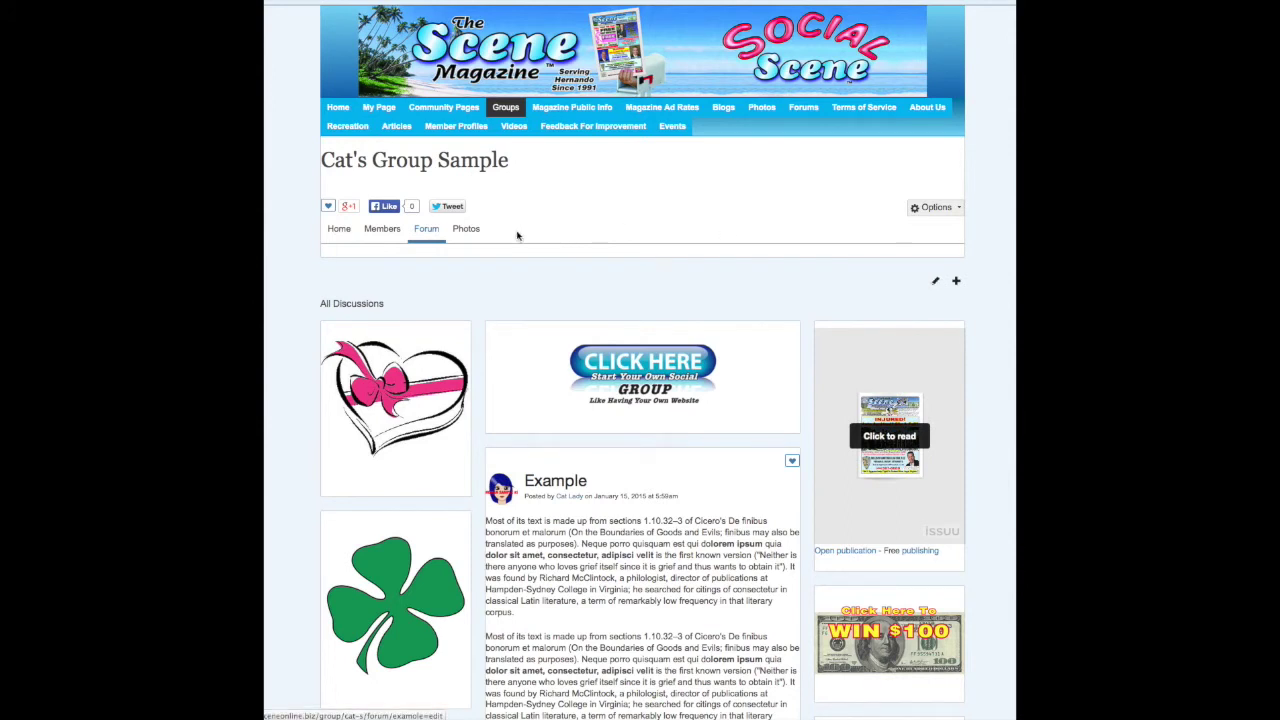
pyautogui.click(475, 231)
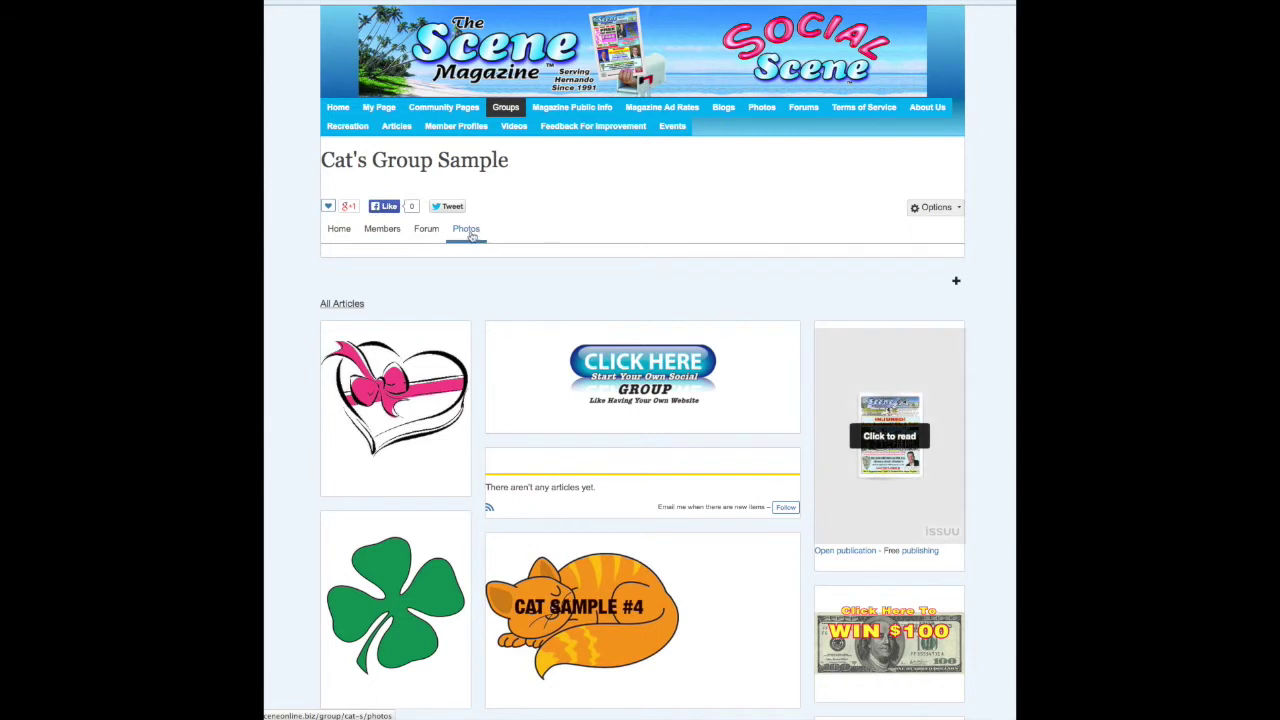
# - Publish an article titled TEST2 with the pasted Lorem Ipsum paragraph, then reload the Photos page
pyautogui.click(956, 283)
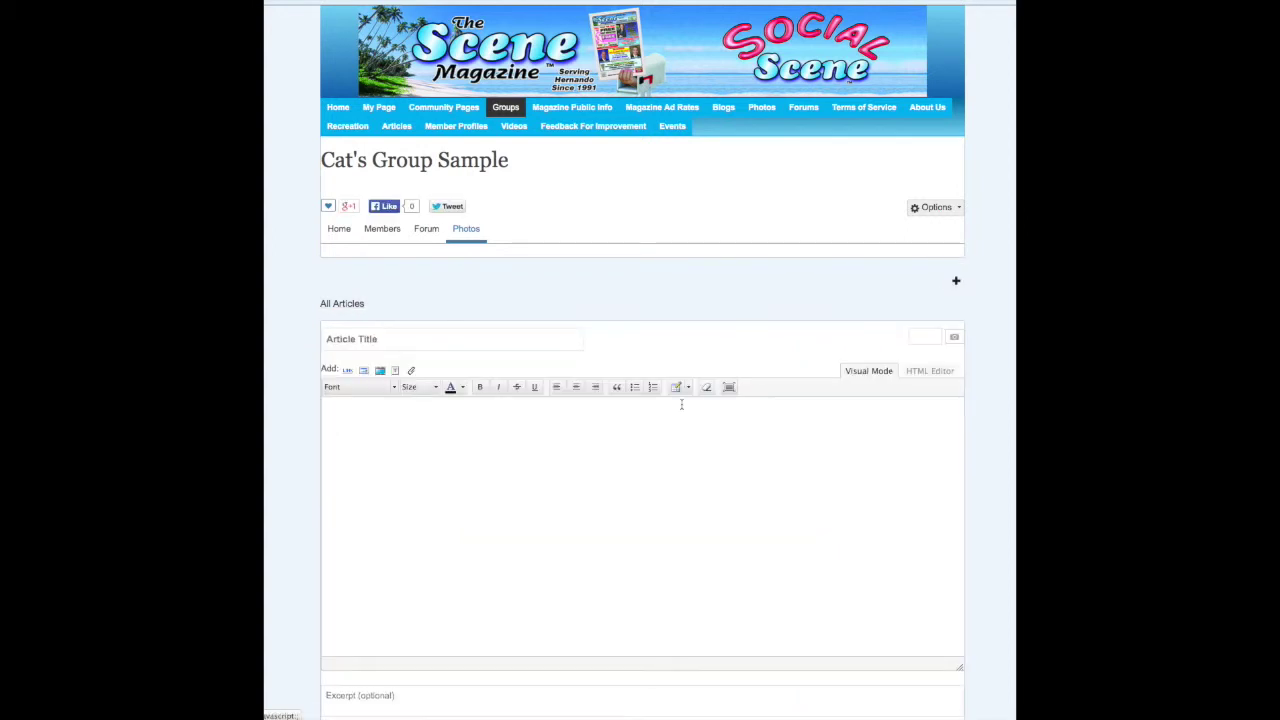
pyautogui.write('Most of its text is made up from sections 1.10.32–3 of Cicero\'s De finibus bonorum et malorum (On the Boundaries of Goods and Evils; finibus may also be translated as purposes). Neque porro quisquam est qui dolorem ipsum quia dolor sit amet, consectetur, adipisci velit is the first known version ("Neither is there anyone who loves grief itself since it is grief and thus wants to obtain it"). It was found by Richard McClintock, a philologist, director of publications at Hampden-Sydney College in Virginia; he searched for citings of consectetur in classical Latin literature, a term of remarkably low frequency in that literary corpus.')
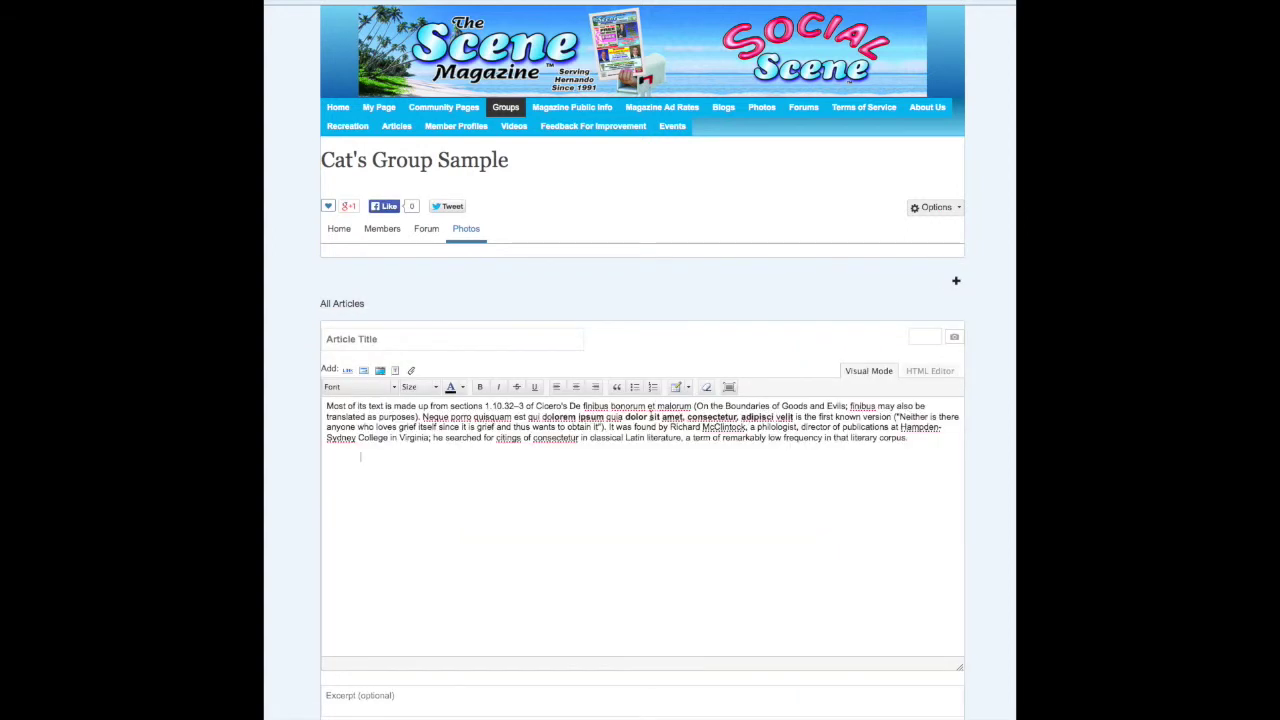
pyautogui.click(438, 343)
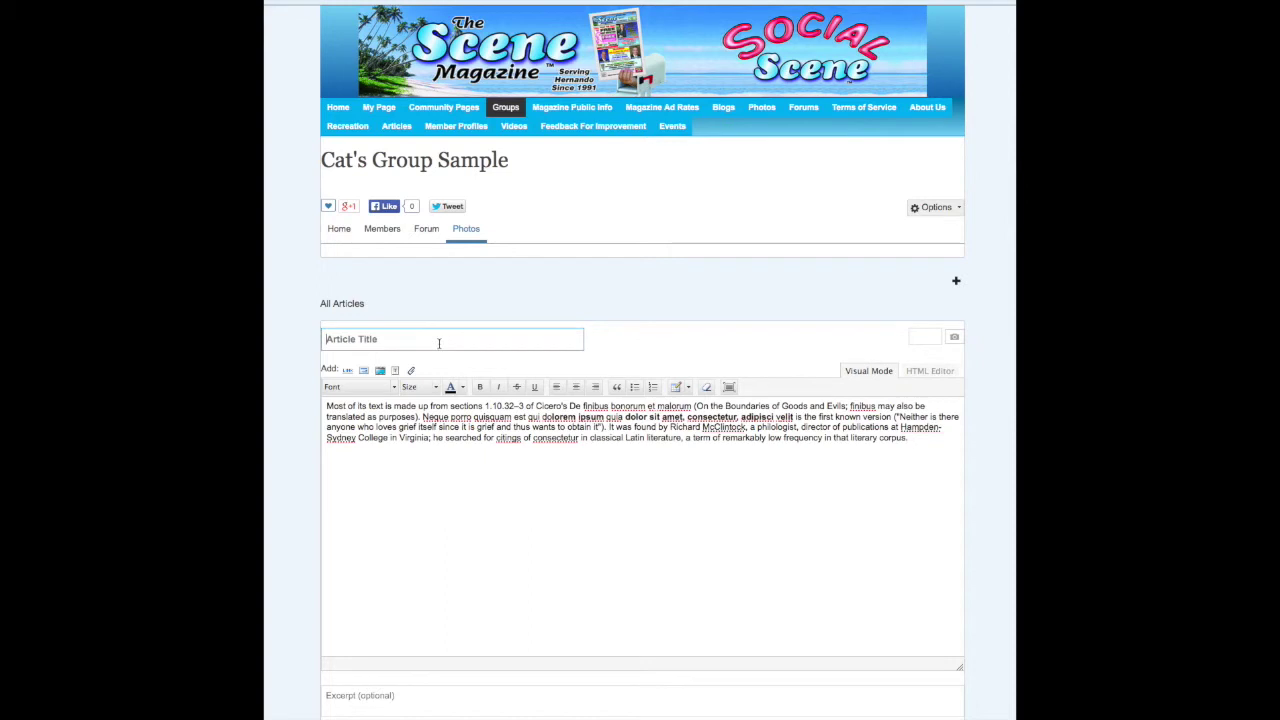
pyautogui.write('Test')
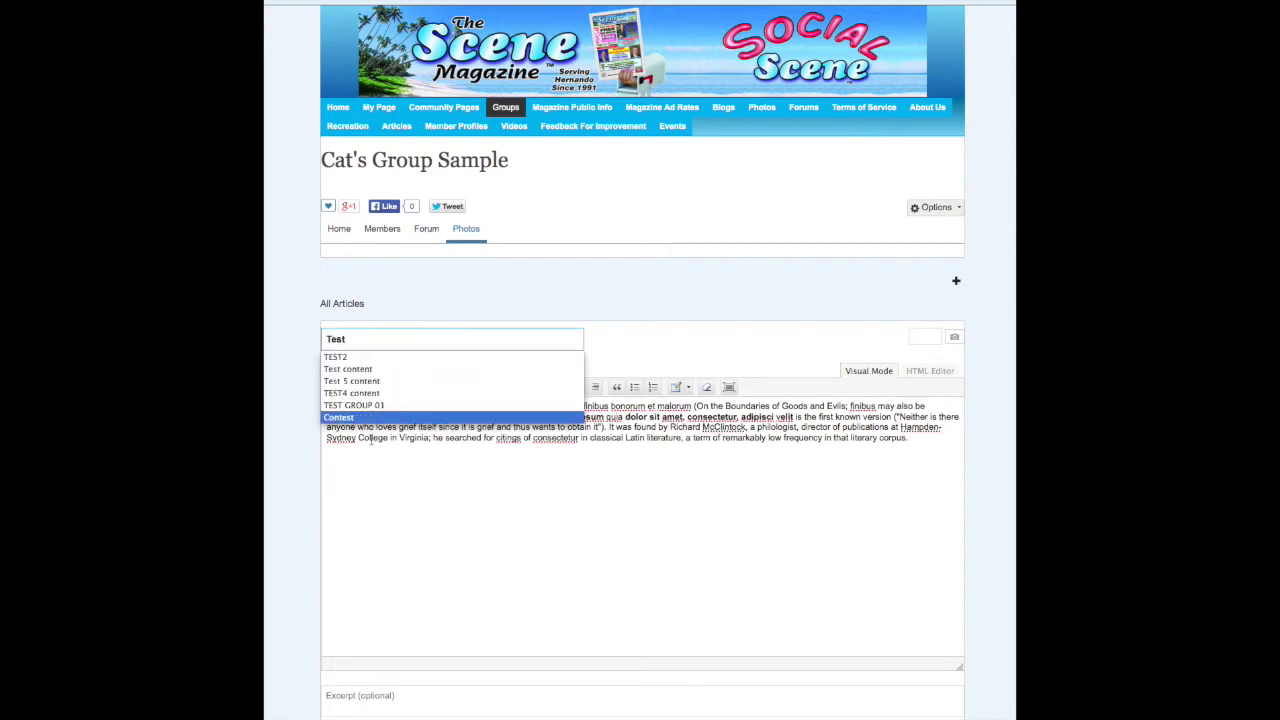
pyautogui.press('Down')
pyautogui.click(338, 358)
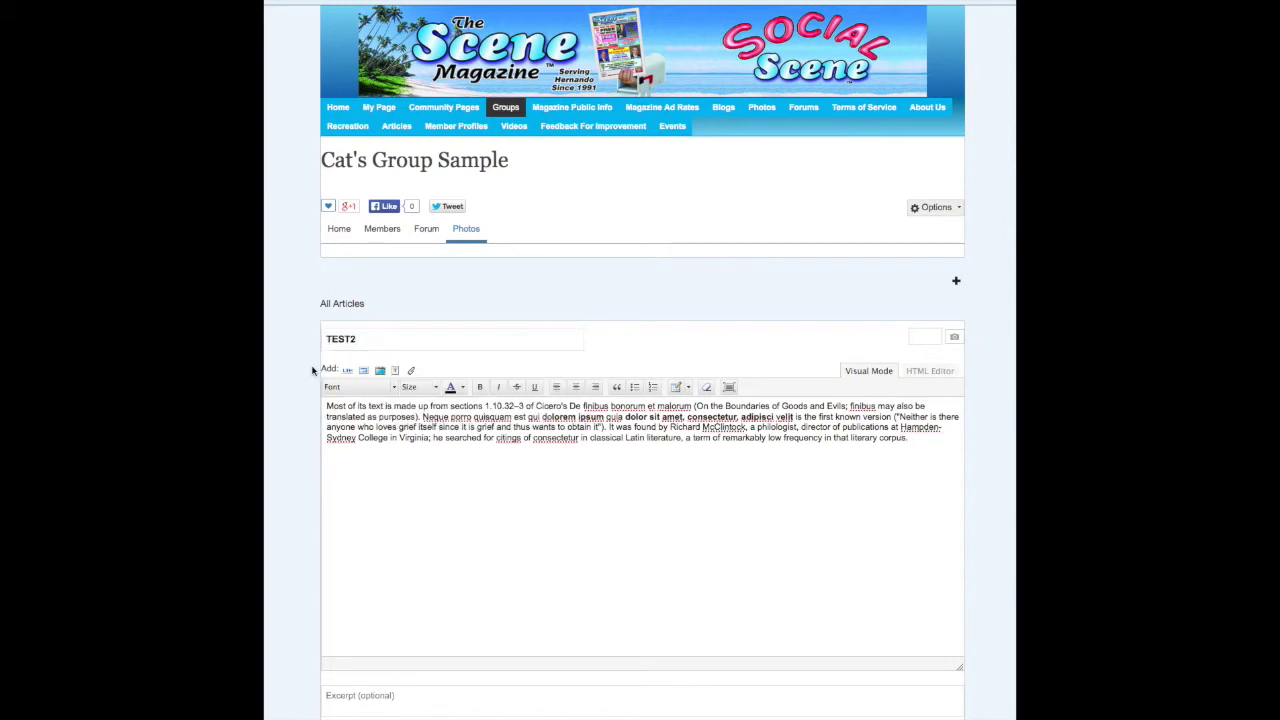
pyautogui.scroll(-2, 314, 366)
pyautogui.scroll(-2, 640, 400)
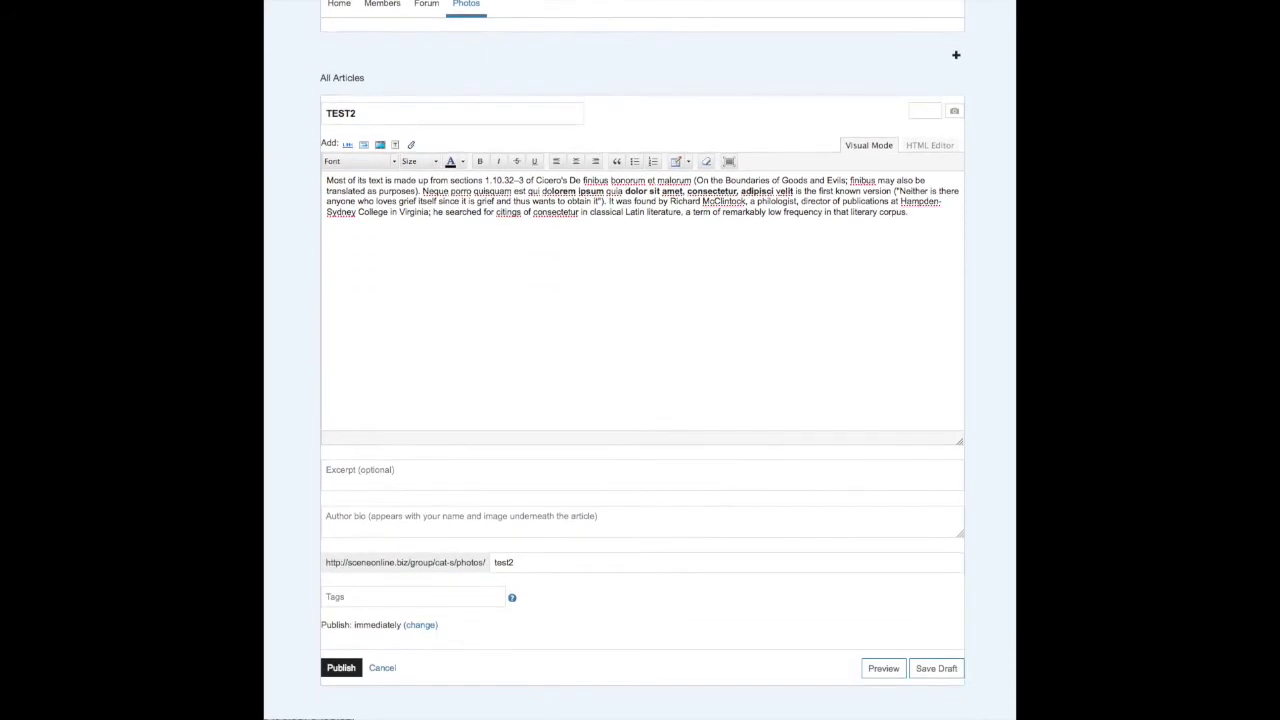
pyautogui.click(340, 667)
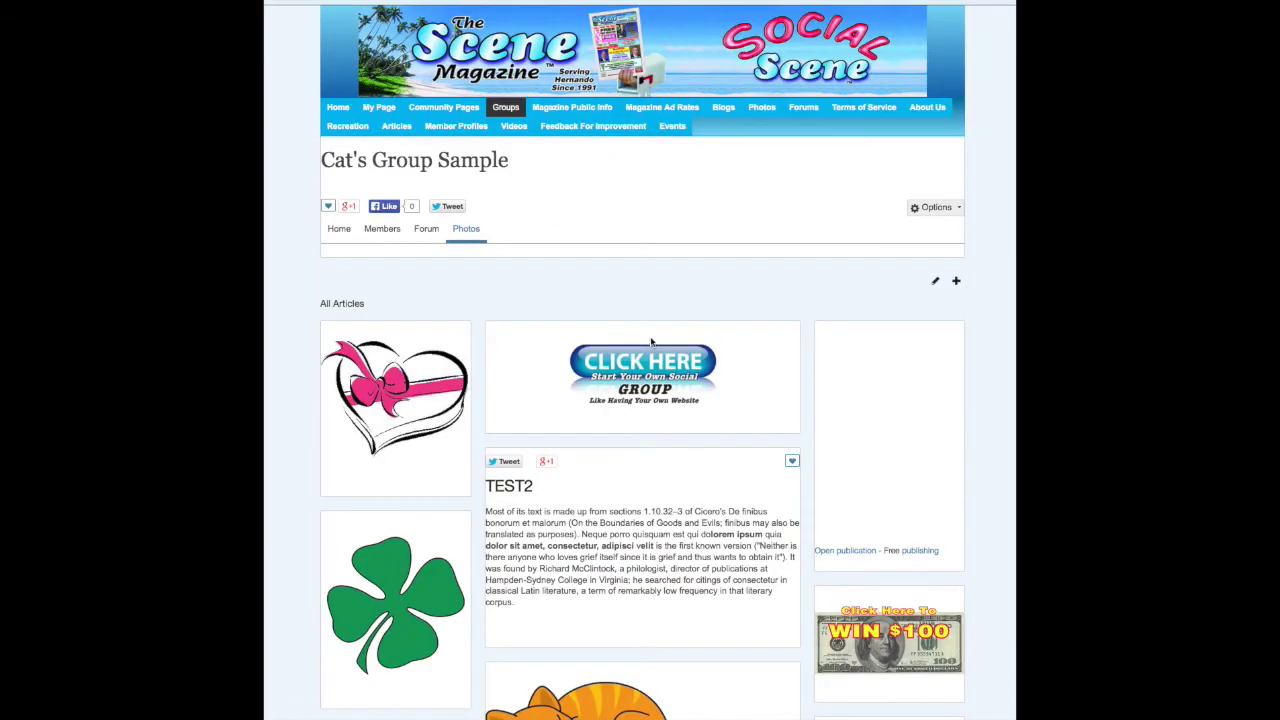
pyautogui.click(468, 231)
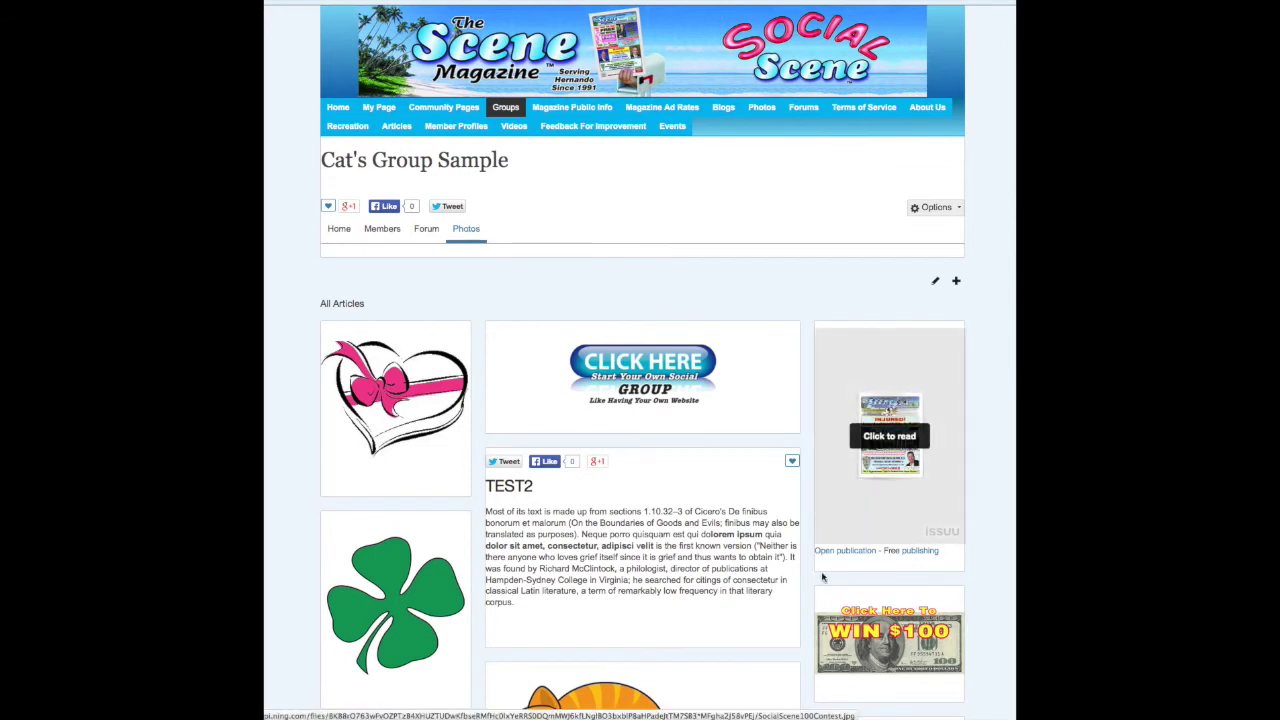
# - Delete the TEST2 article from its edit form and confirm the deletion
pyautogui.click(935, 282)
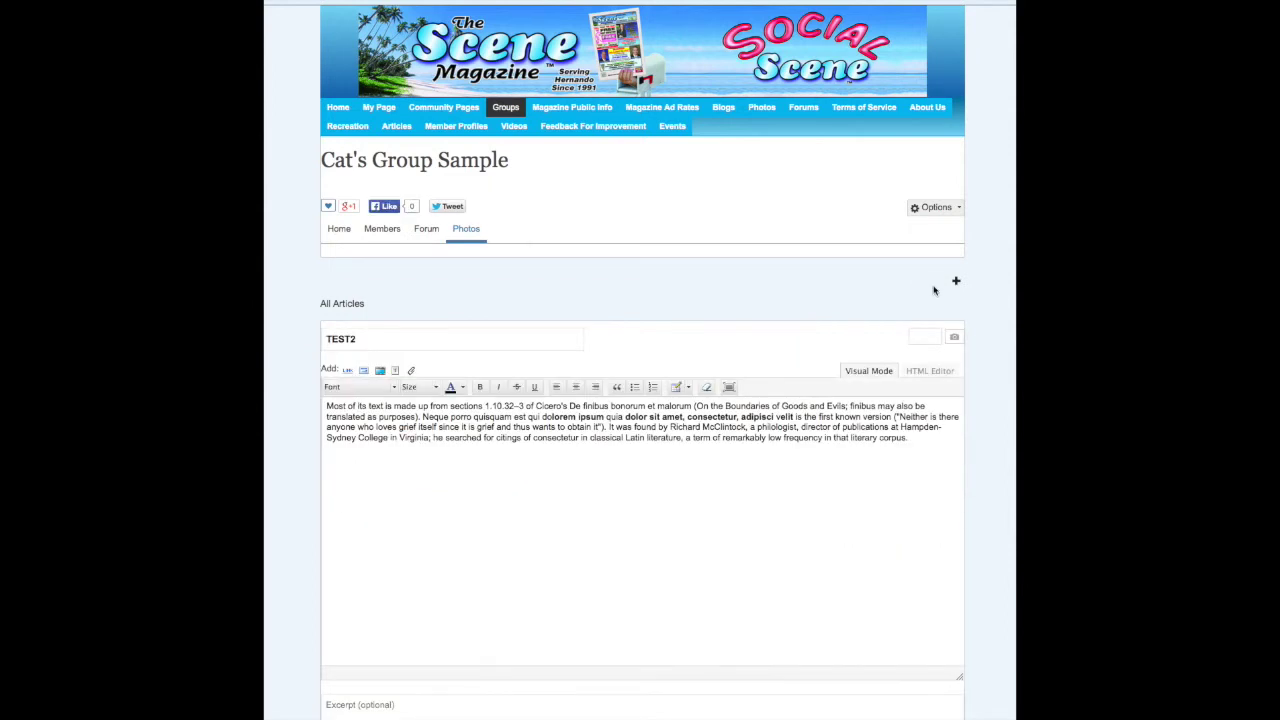
pyautogui.scroll(-4, 907, 320)
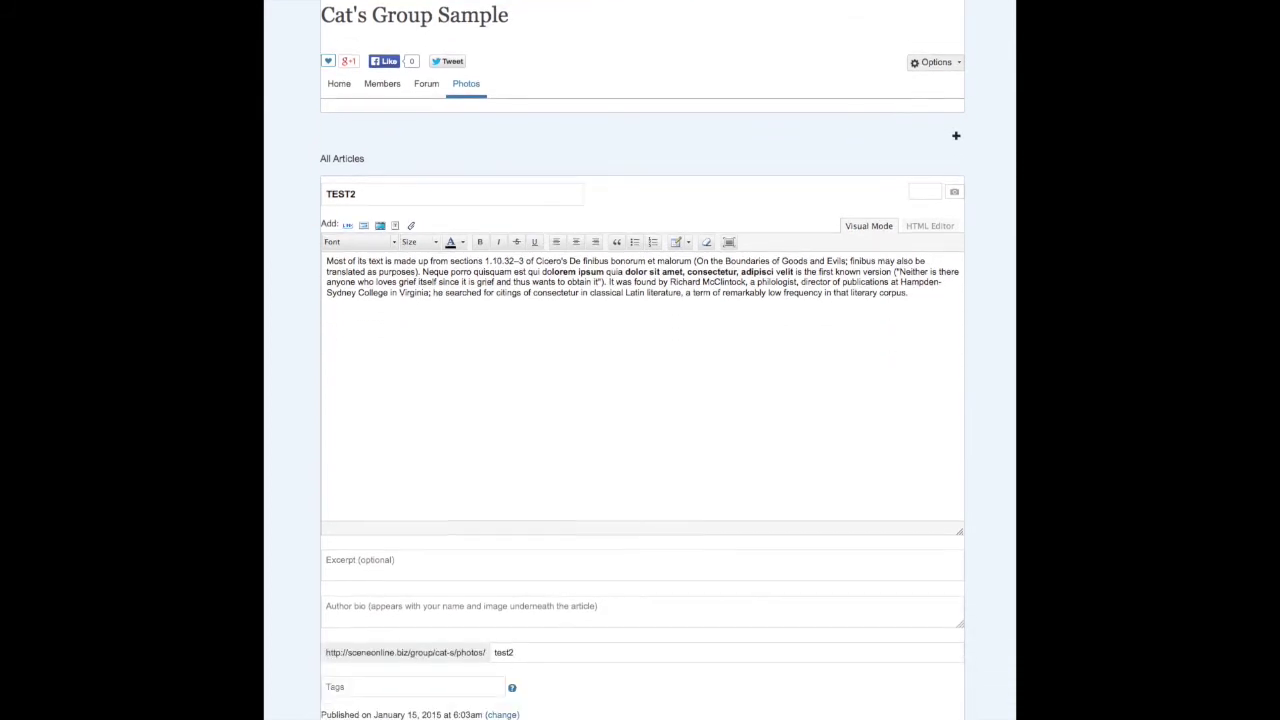
pyautogui.scroll(-3, 891, 357)
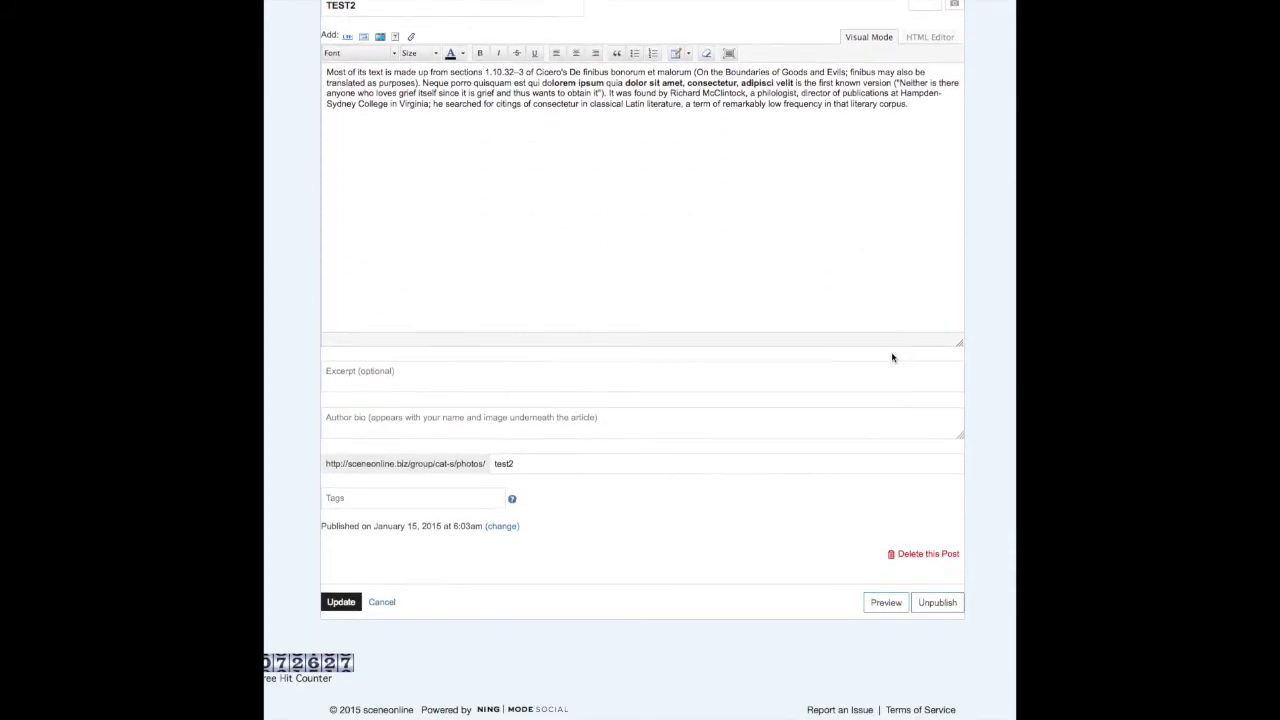
pyautogui.click(921, 556)
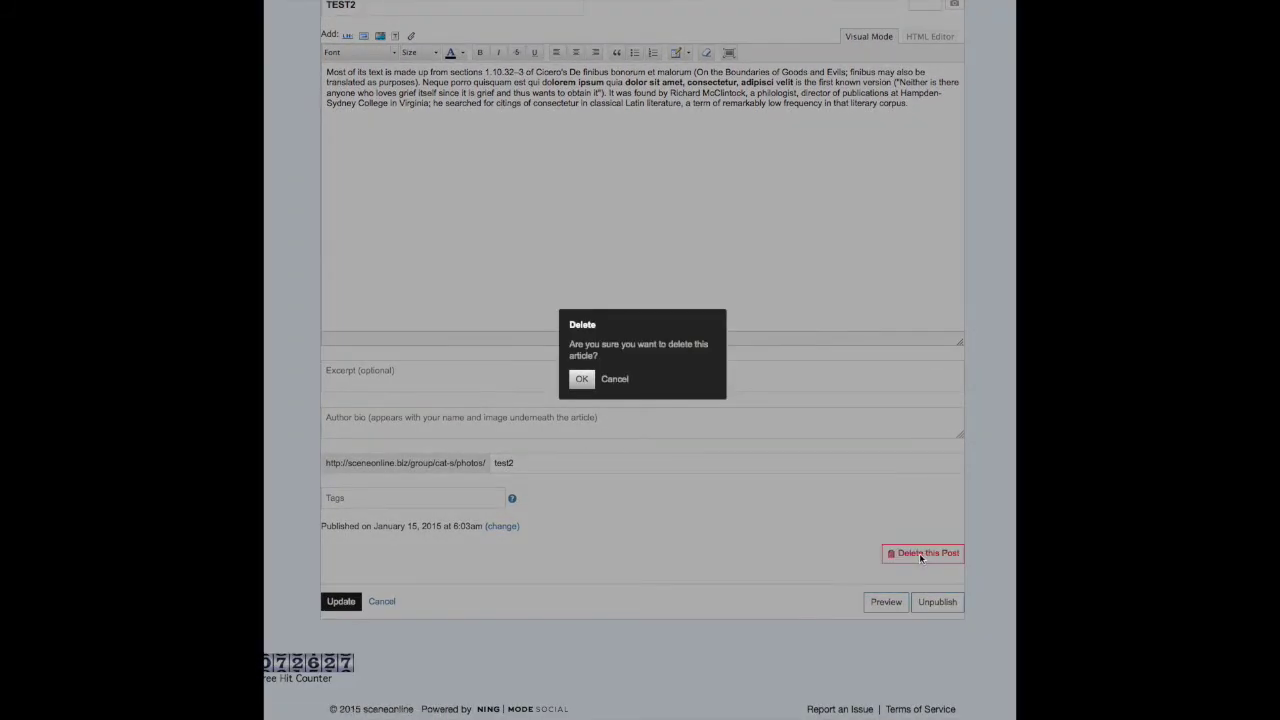
pyautogui.click(577, 375)
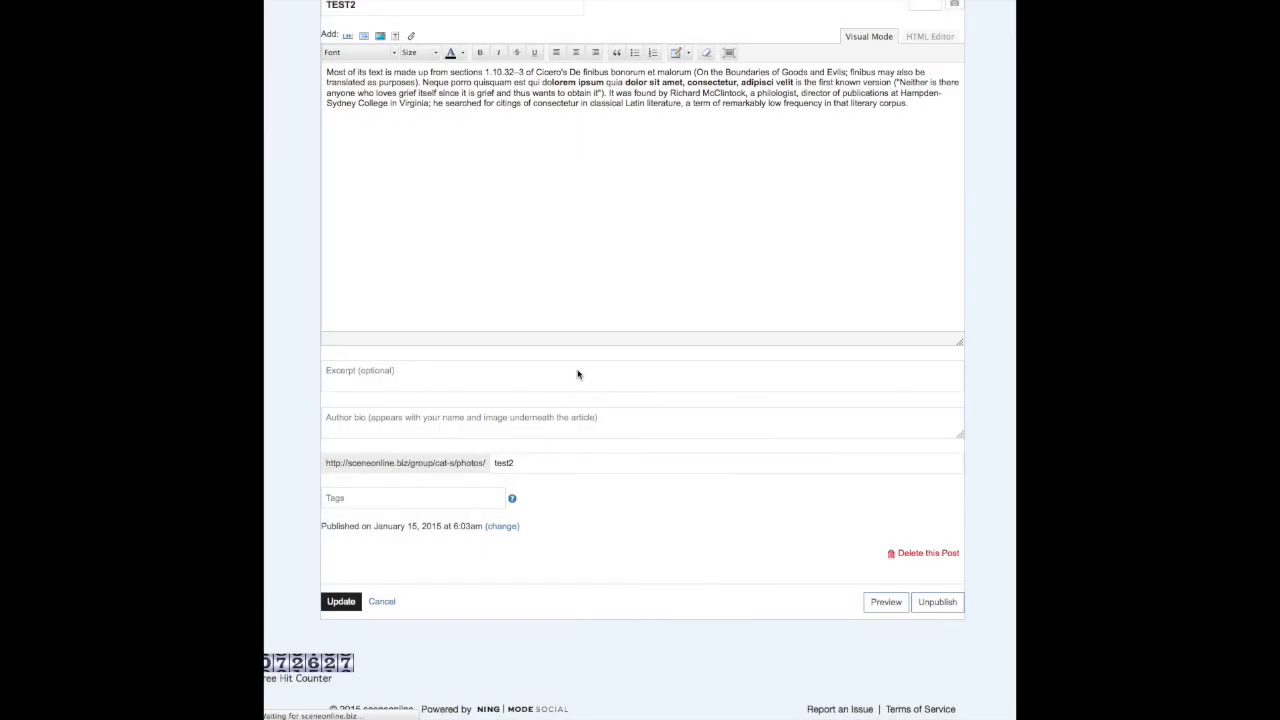